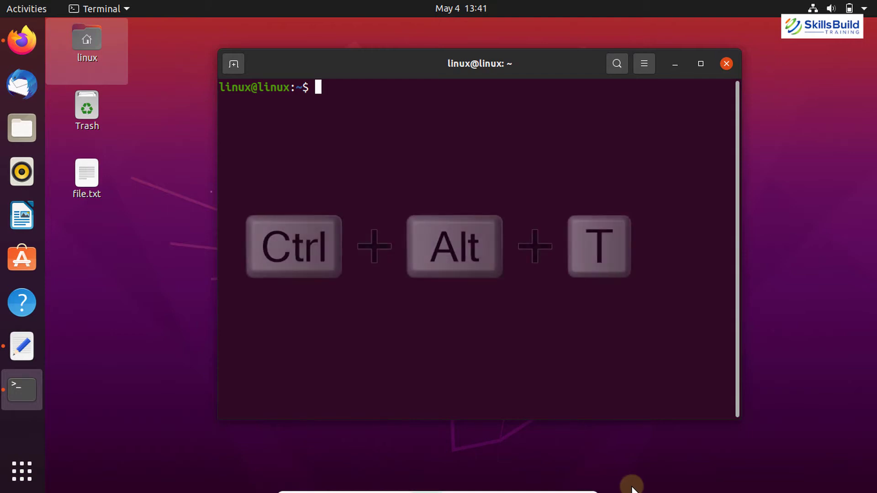
# - Install gtk2-engines-murrine and gtk2-engines-pixbuf through apt with the first command from file.txt, authenticating with the sudo account password
pyautogui.click(19, 360)
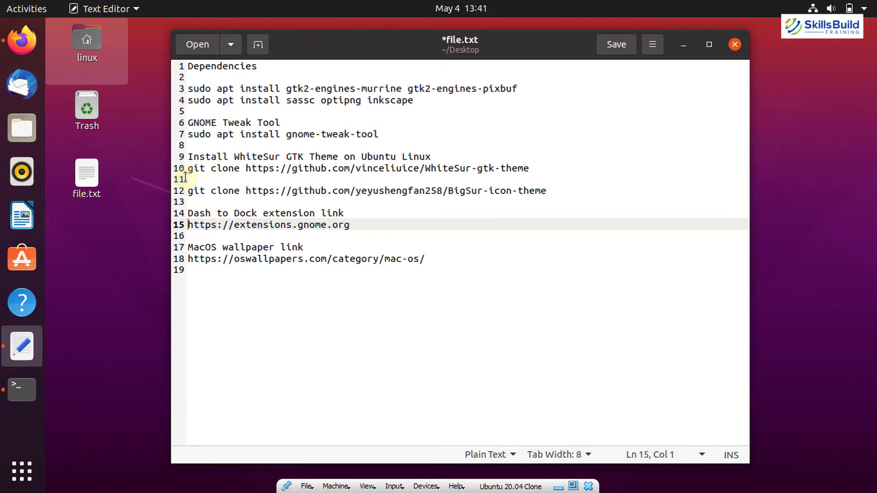
pyautogui.click(418, 101)
pyautogui.moveTo(188, 89); pyautogui.dragTo(545, 83)
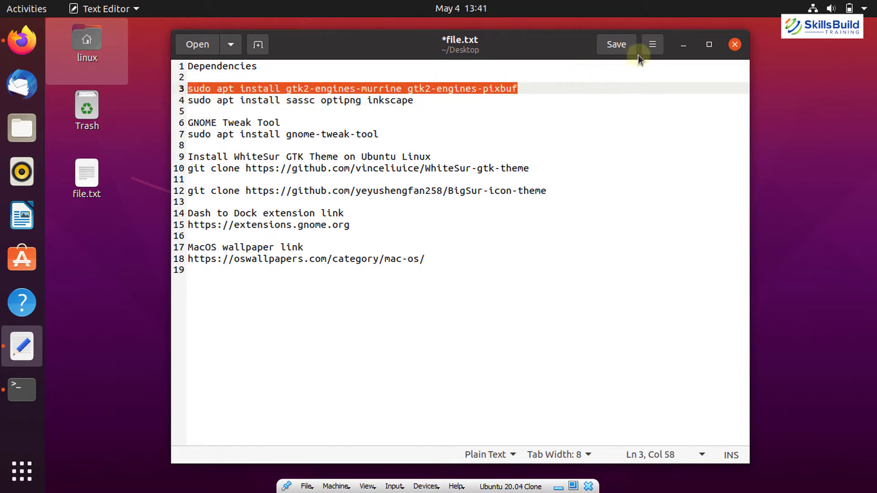
pyautogui.click(684, 44)
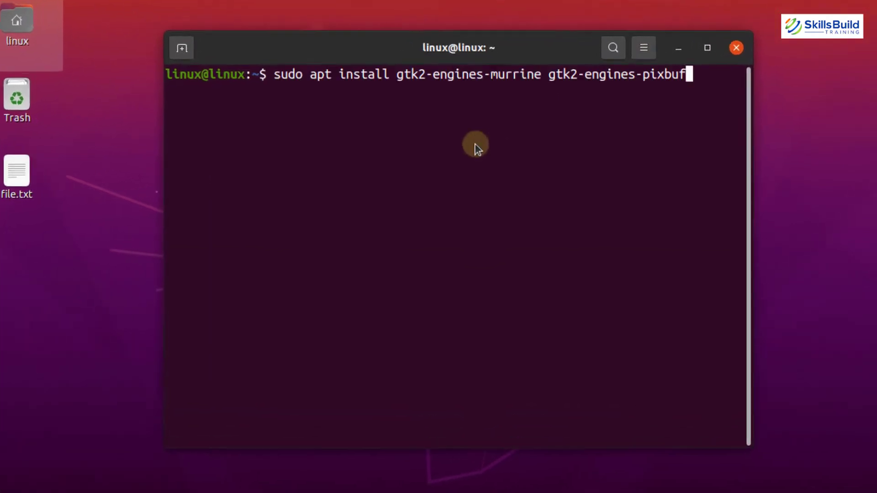
pyautogui.write('sudo apt install gtk2-engines-murrine gtk2-engines-pixbuf')
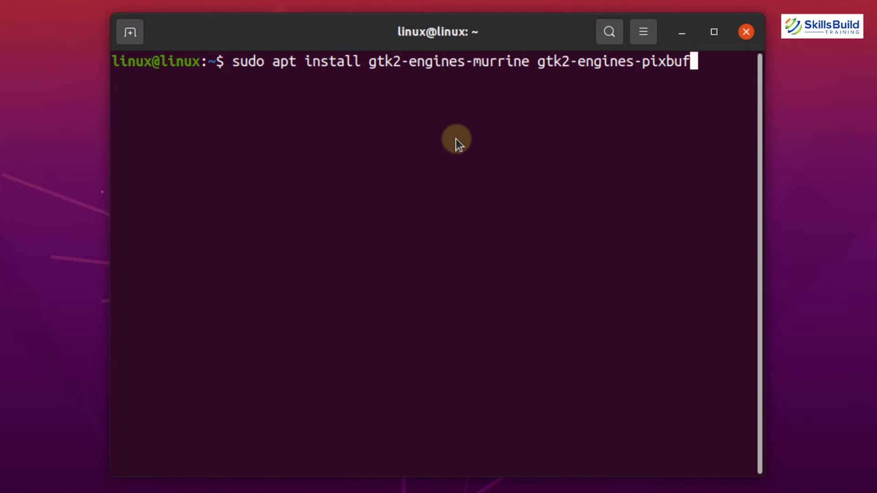
pyautogui.press('Return')
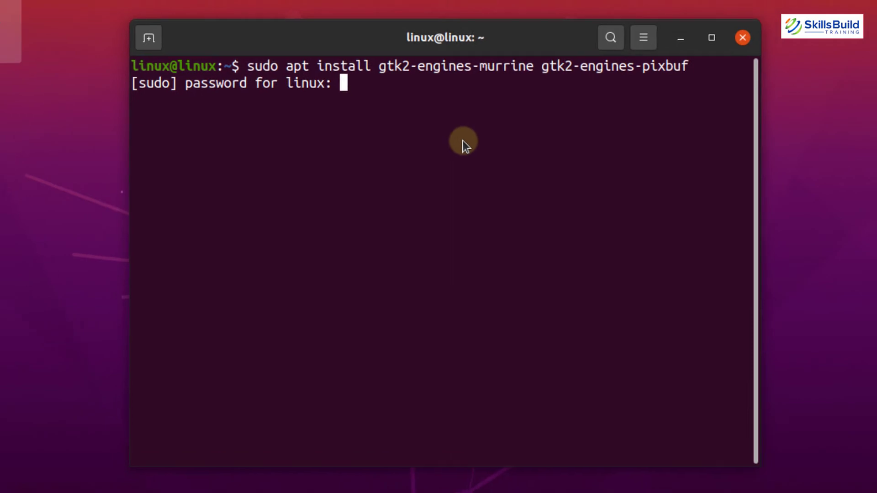
pyautogui.press('Return')
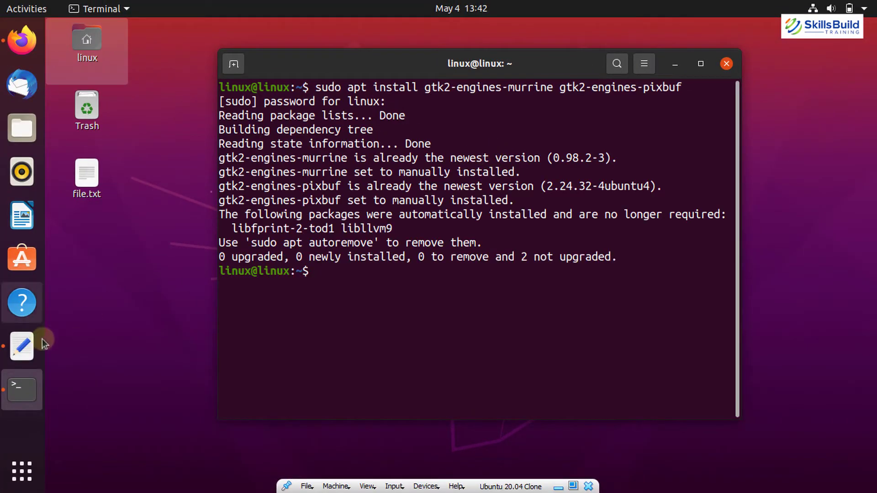
# - Copy the second dependency command from file.txt and run it in the terminal to install sassc, optipng and inkscape, accepting the installation
pyautogui.click(22, 346)
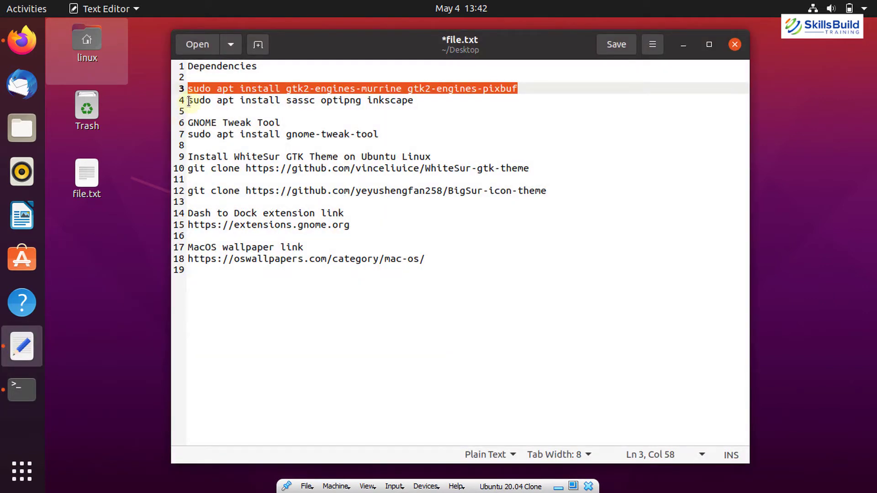
pyautogui.moveTo(190, 100); pyautogui.dragTo(416, 110)
pyautogui.hotkey('ctrl', 'c')
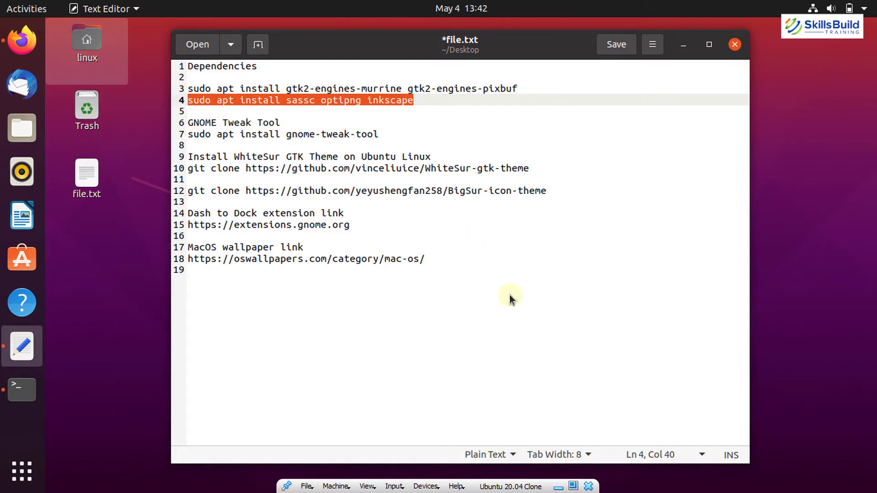
pyautogui.hotkey('alt', 'Tab')
pyautogui.hotkey('ctrl', 'shift', 'v')
pyautogui.press('Return')
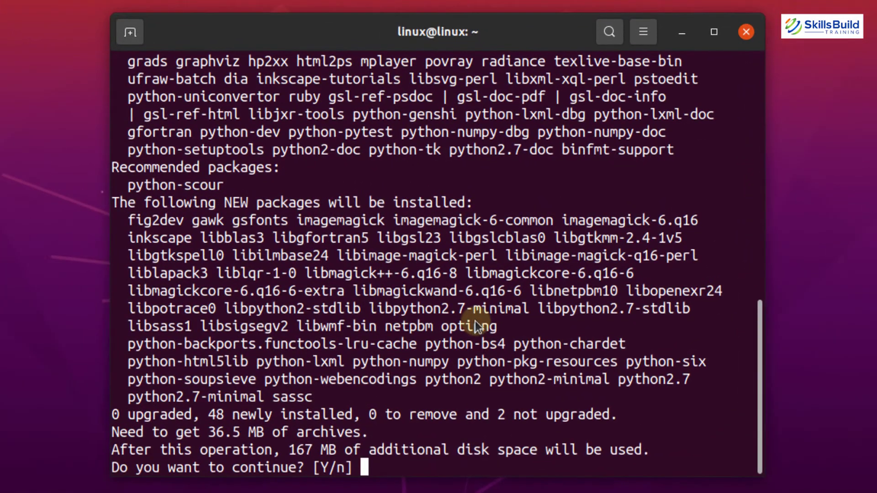
pyautogui.write('y')
pyautogui.press('Return')
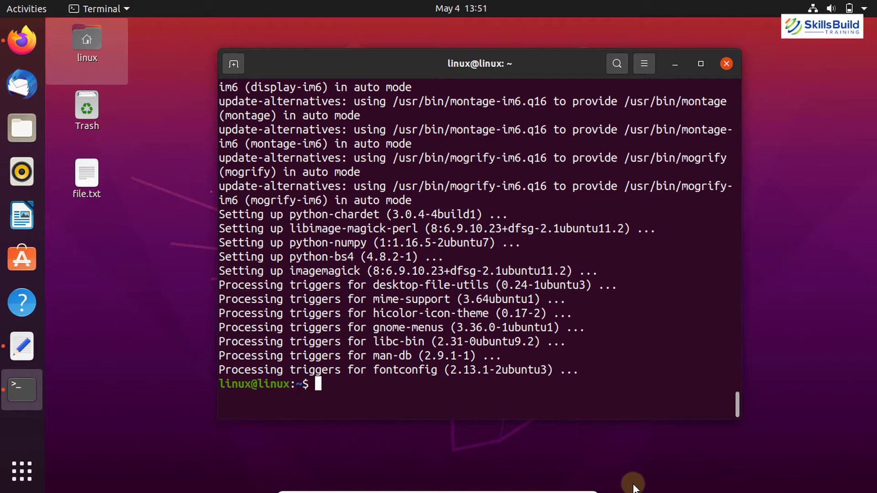
# - Look up the GNOME Tweak Tool command in file.txt, clear the terminal and run sudo apt install gnome-tweak-tool
pyautogui.hotkey('alt', 'Tab')
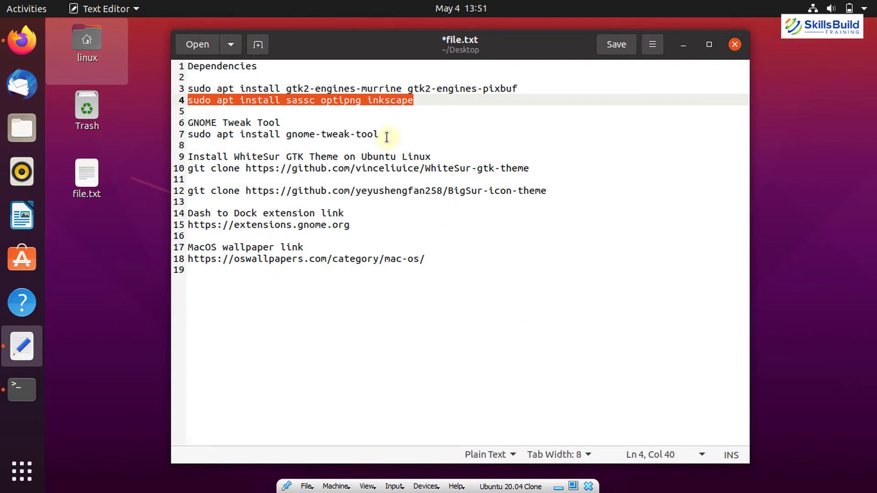
pyautogui.click(387, 137)
pyautogui.moveTo(270, 137); pyautogui.dragTo(293, 133)
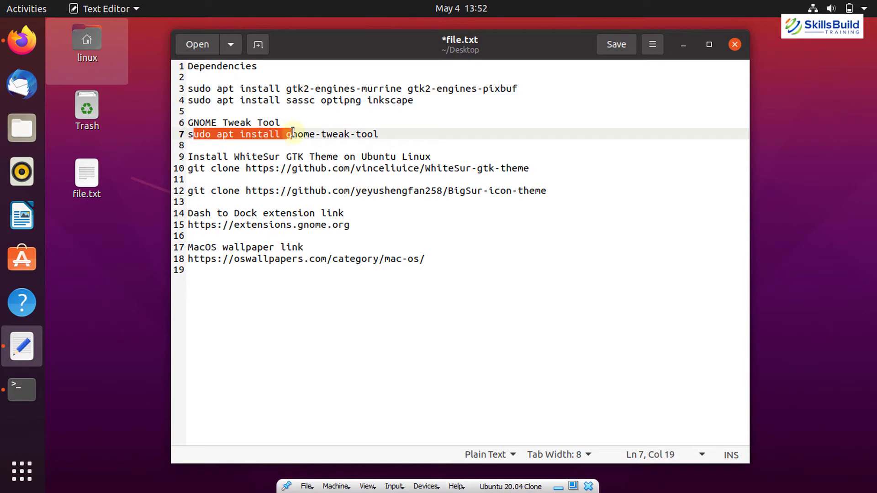
pyautogui.click(683, 44)
pyautogui.write('clear')
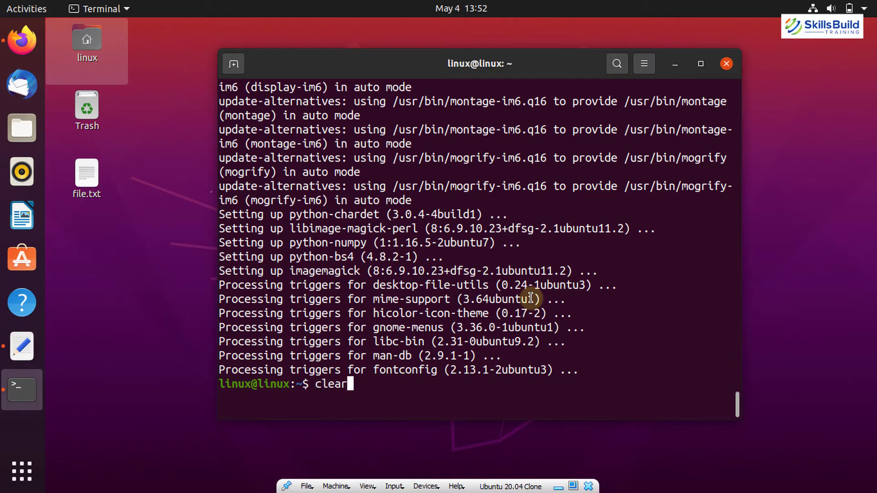
pyautogui.press('Return')
pyautogui.write('sudo a')
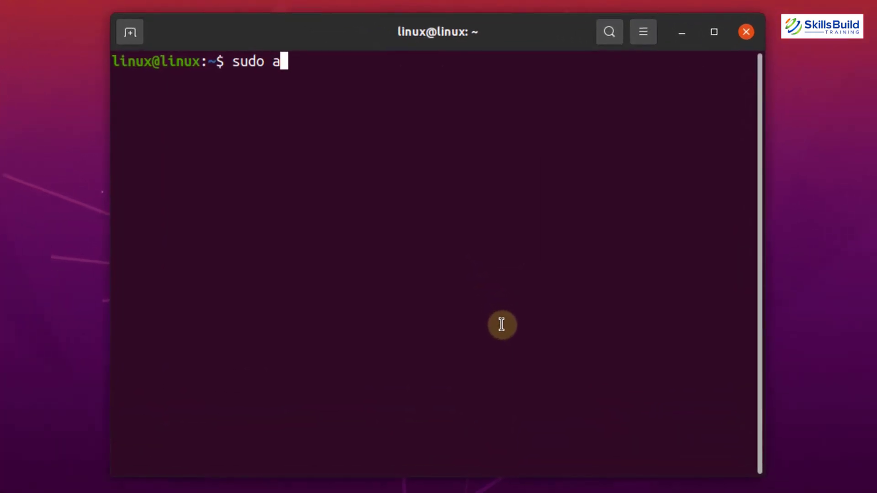
pyautogui.write('pt install g')
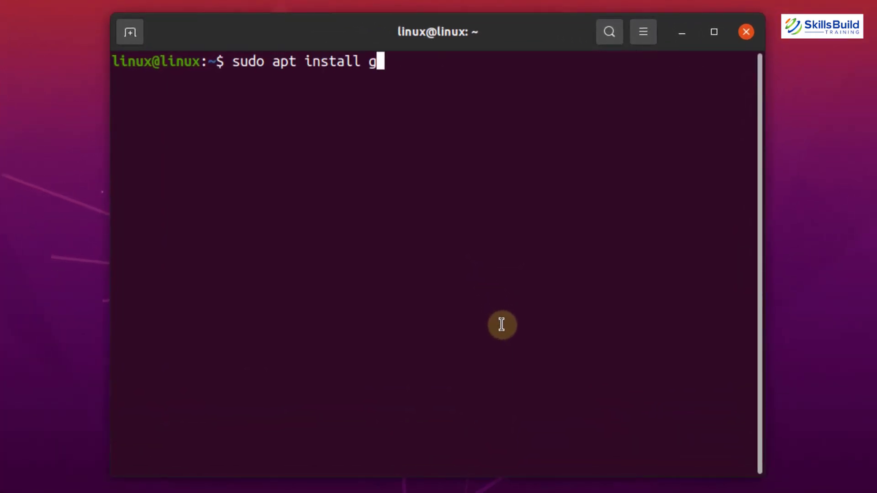
pyautogui.write('nome-twea')
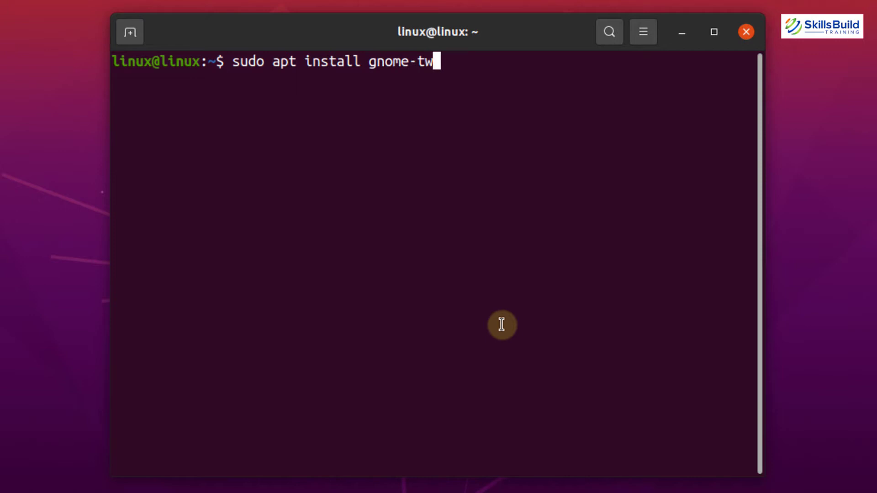
pyautogui.write('k-tool')
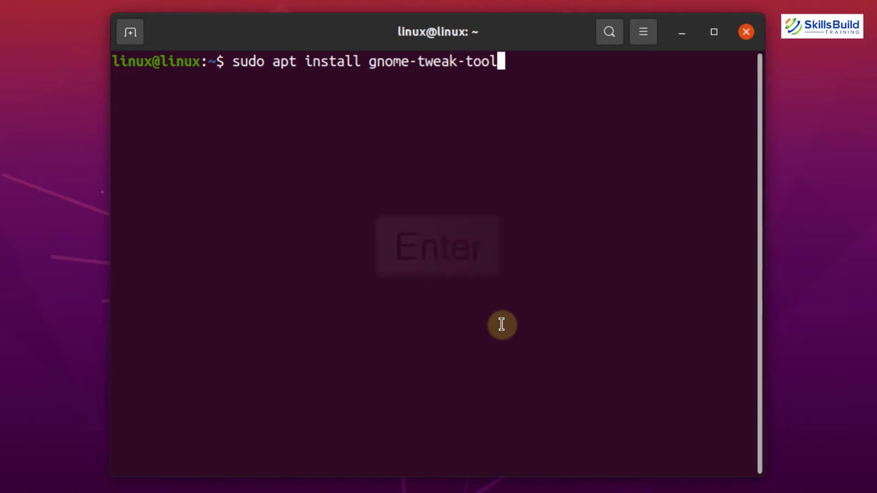
pyautogui.press('Return')
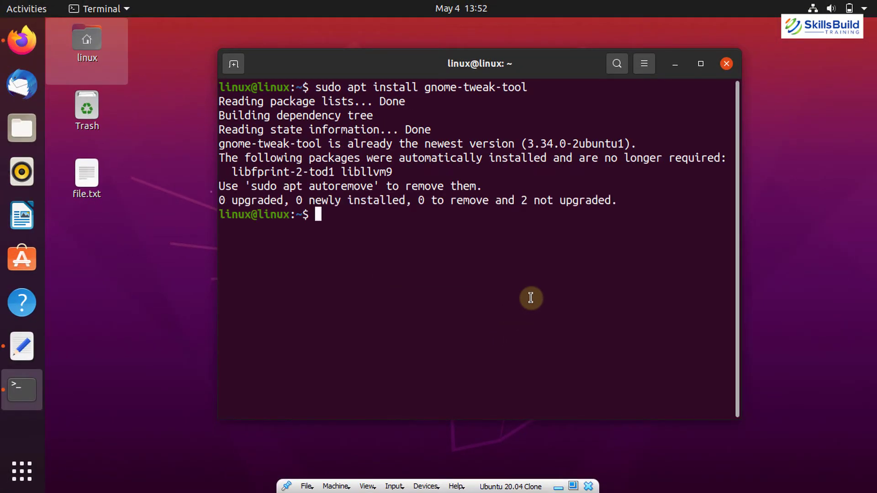
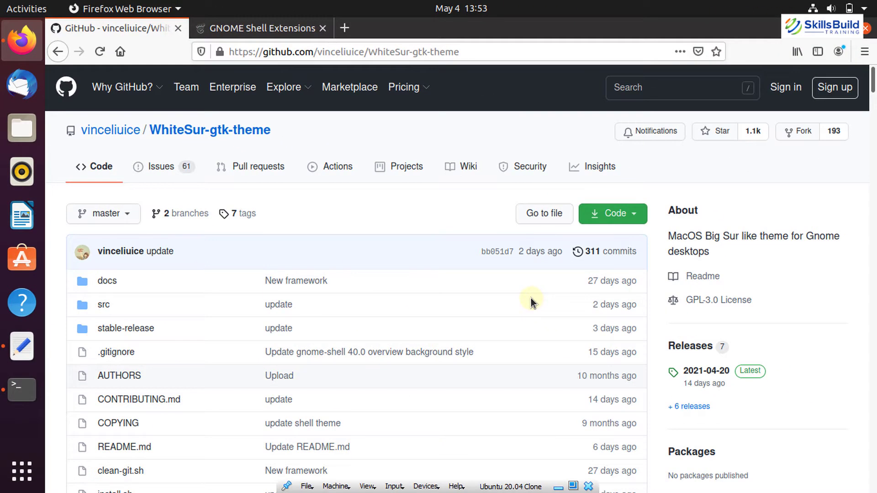
# - View the clone options of the vinceliuice/WhiteSur-gtk-theme repository on GitHub, and return to the desktop
pyautogui.click(634, 215)
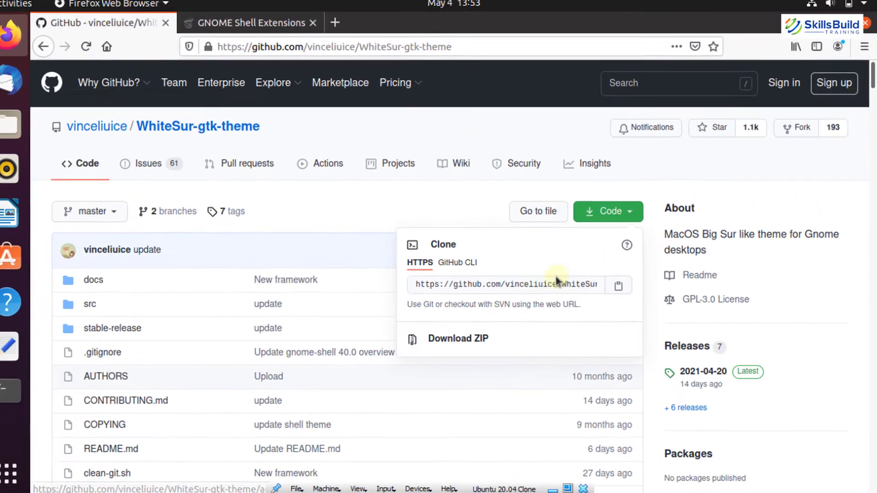
pyautogui.press('super+h')
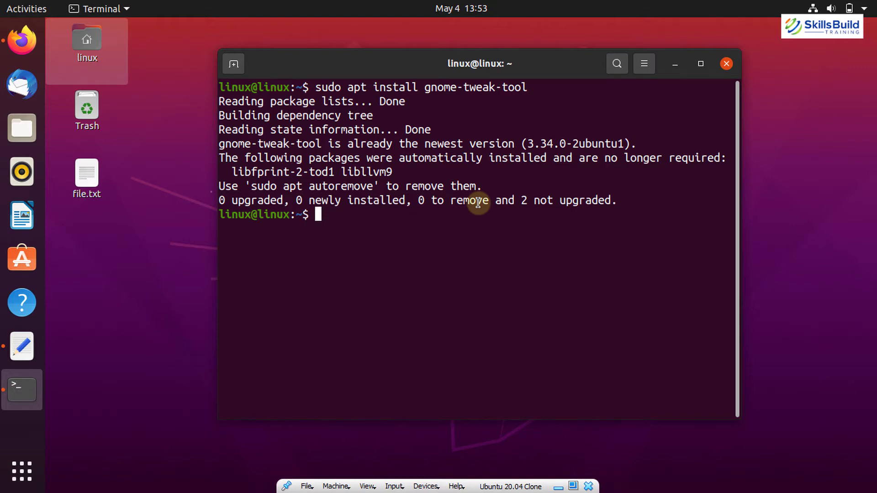
# - Install git in the terminal with sudo apt install git and accept the installation
pyautogui.write('sudo ')
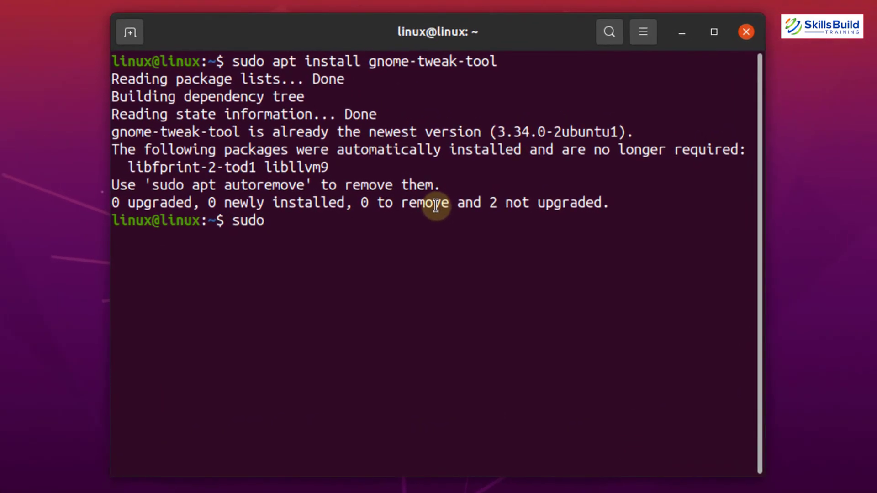
pyautogui.write('apt insta')
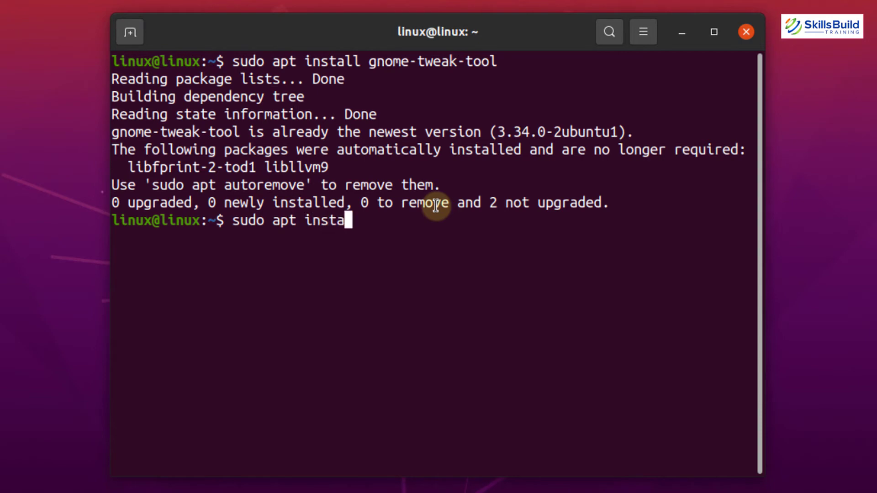
pyautogui.write('ll git')
pyautogui.press('Return')
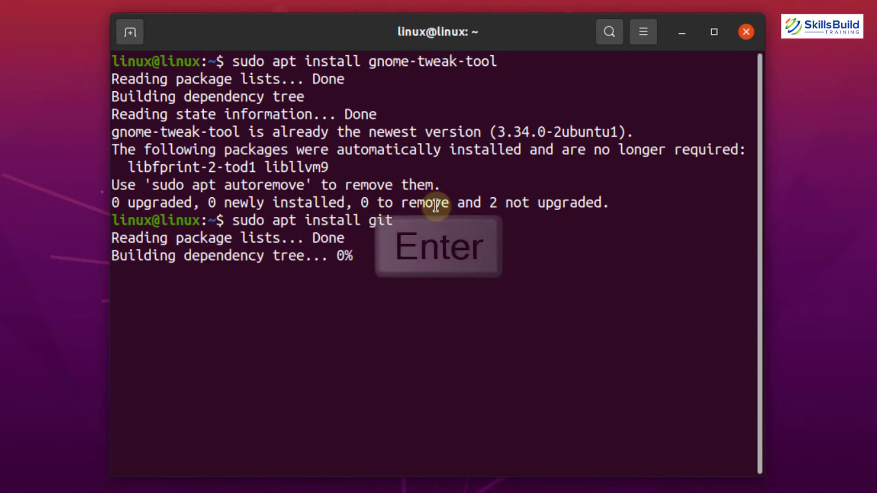
pyautogui.write('y')
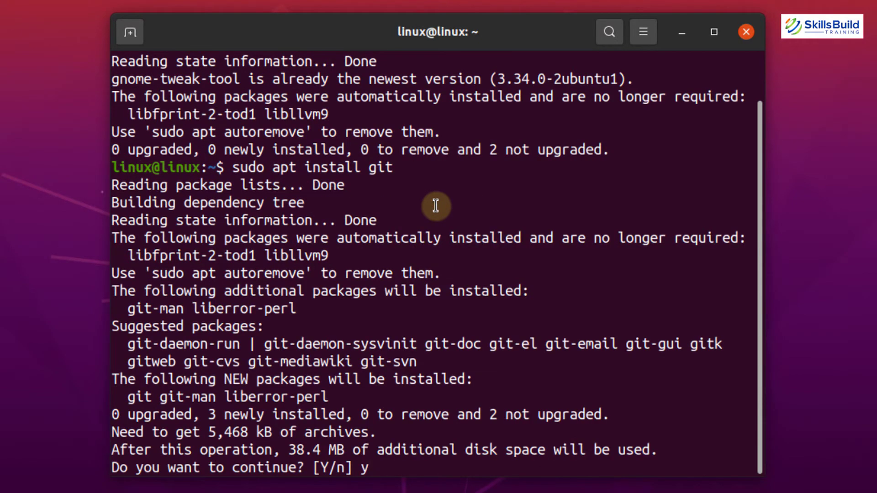
pyautogui.press('Return')
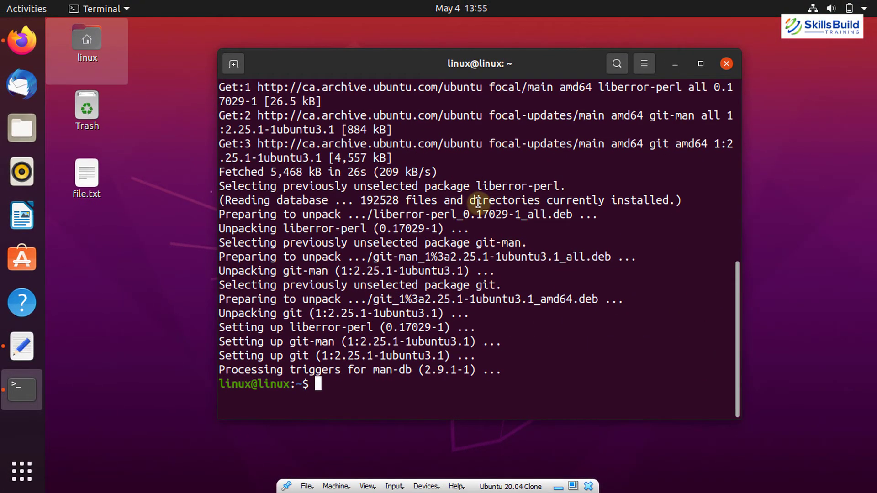
pyautogui.write('clear')
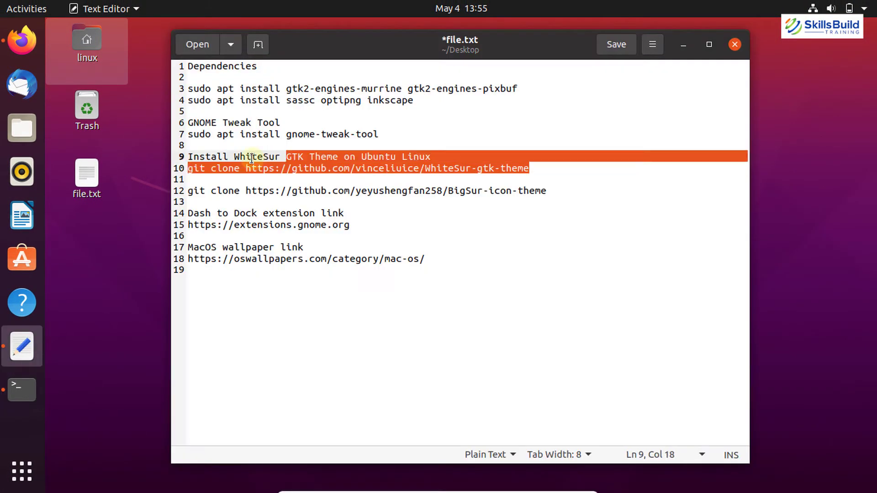
pyautogui.moveTo(251, 162); pyautogui.dragTo(182, 169)
pyautogui.press('super+c')
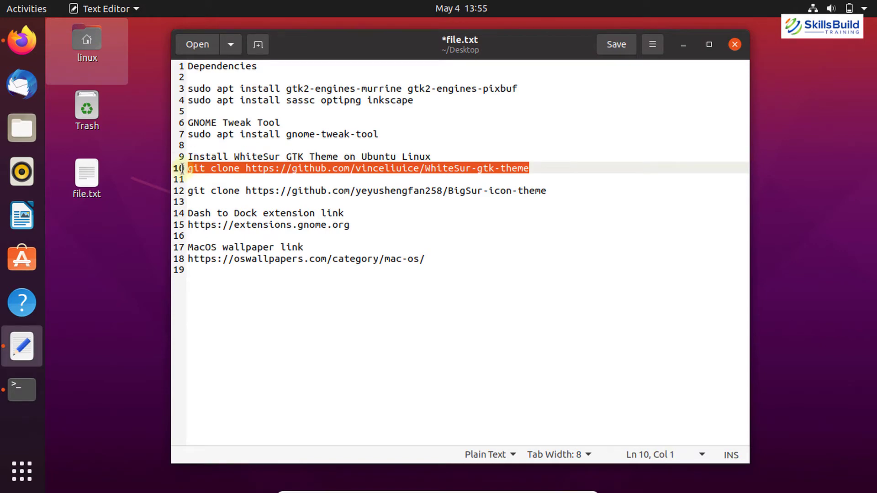
pyautogui.click(685, 44)
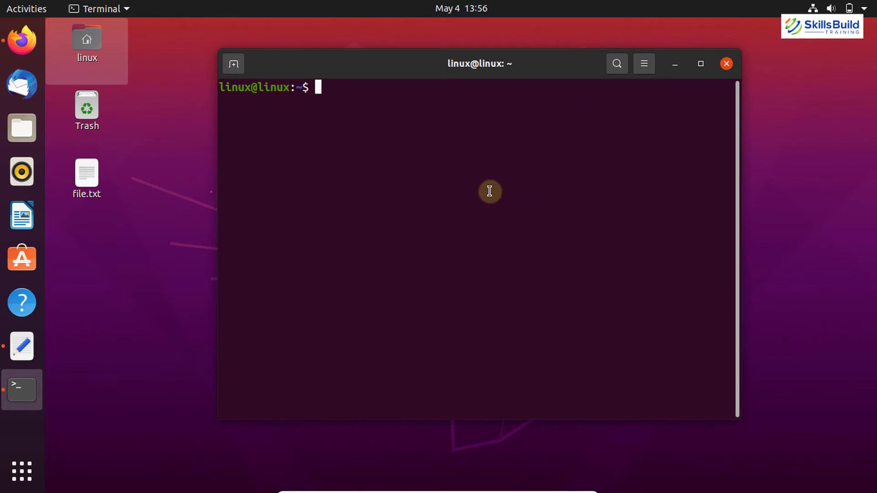
pyautogui.rightClick(490, 193)
pyautogui.click(500, 232)
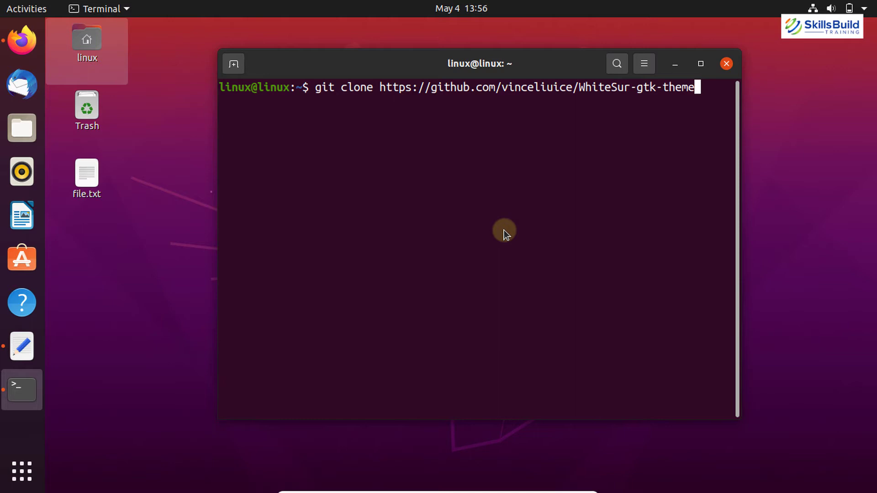
pyautogui.press('Return')
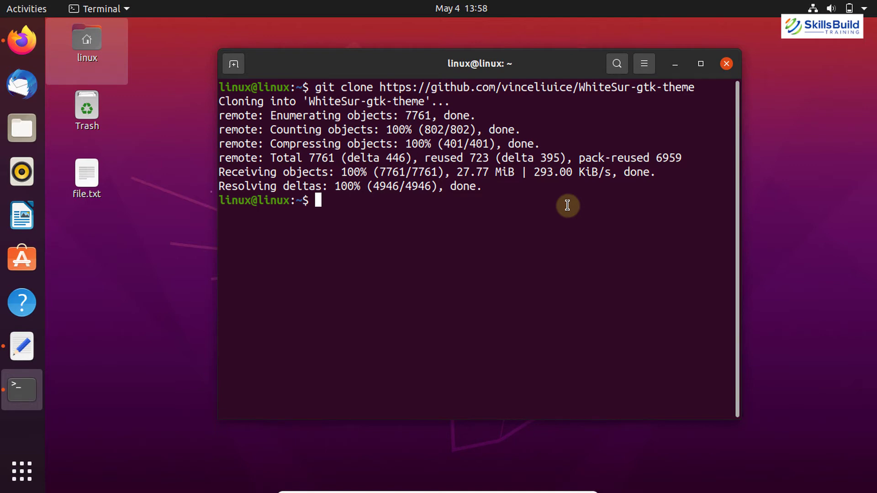
# - Change the terminal's working directory to the cloned WhiteSur-gtk-theme folder
pyautogui.write('cd Wh')
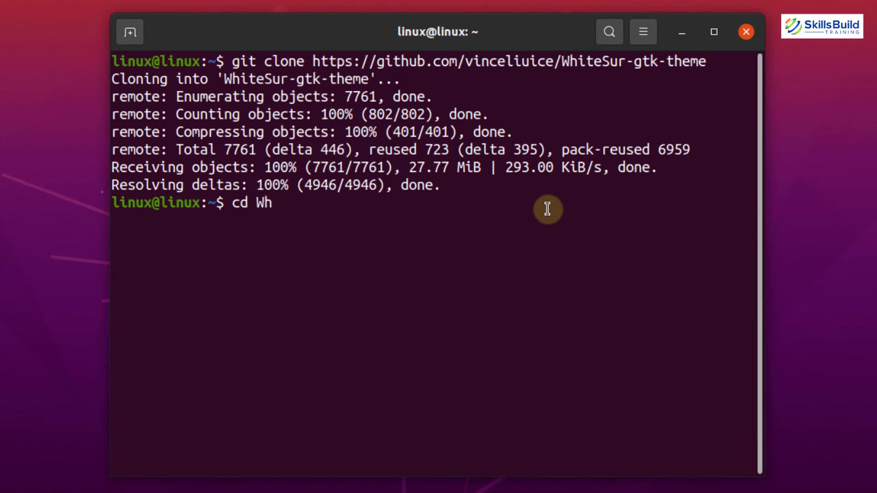
pyautogui.press('Tab')
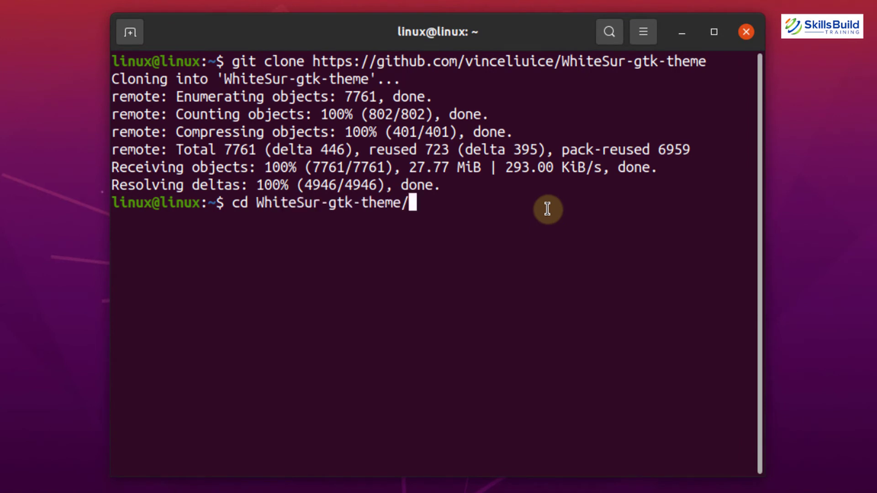
pyautogui.press('Return')
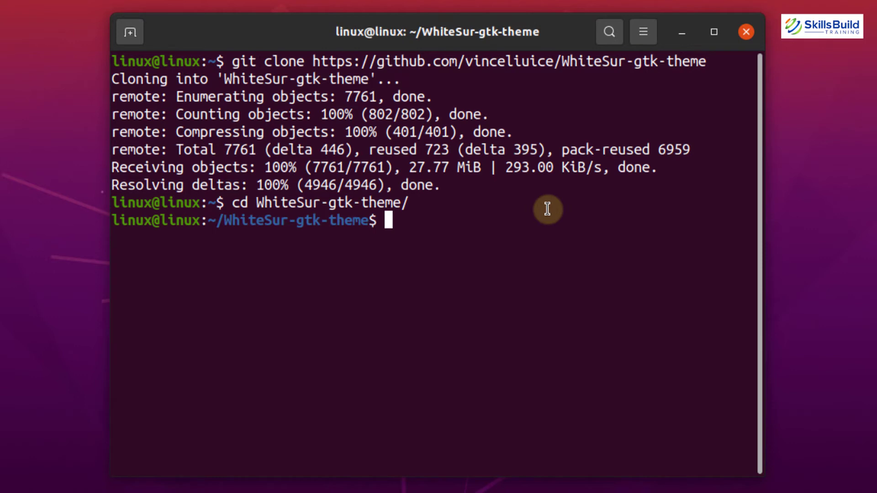
# - Run the ./install.sh script in the WhiteSur-gtk-theme folder to install the WhiteSur theme
pyautogui.write('./ins')
pyautogui.press('Tab')
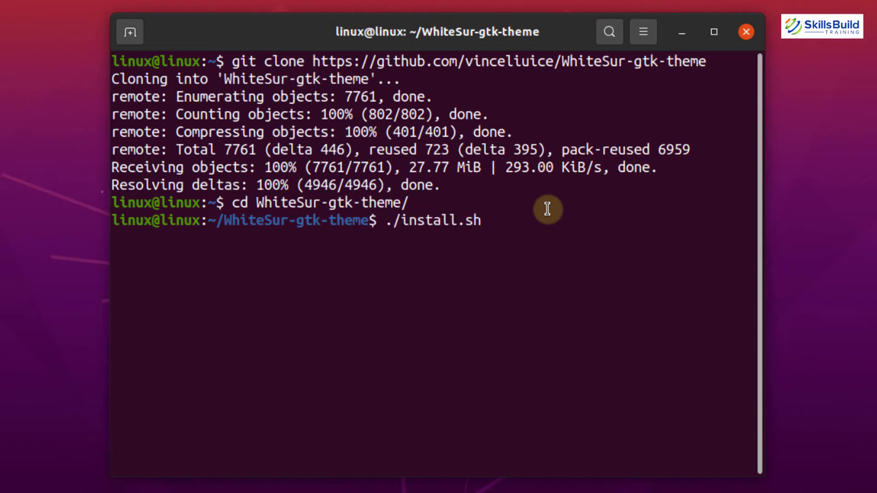
pyautogui.press('Return')
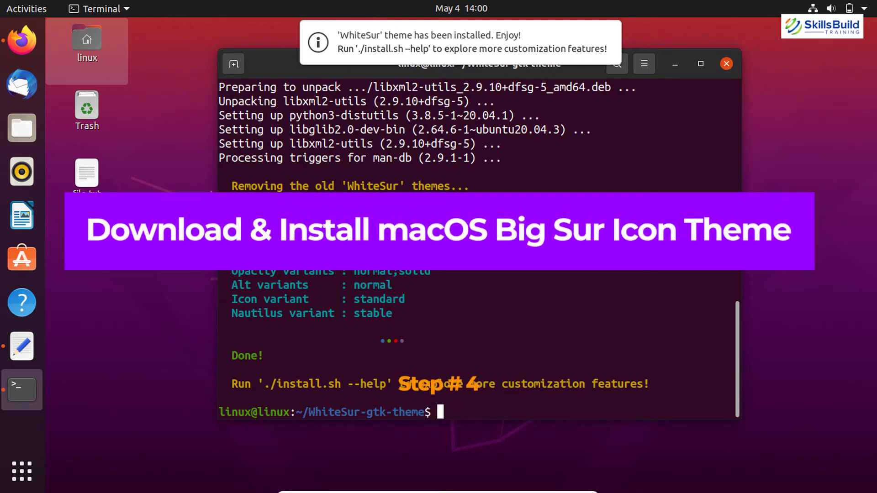
# - Switch to file.txt in Text Editor and copy the git clone command for the BigSur-icon-theme repository
pyautogui.click(14, 343)
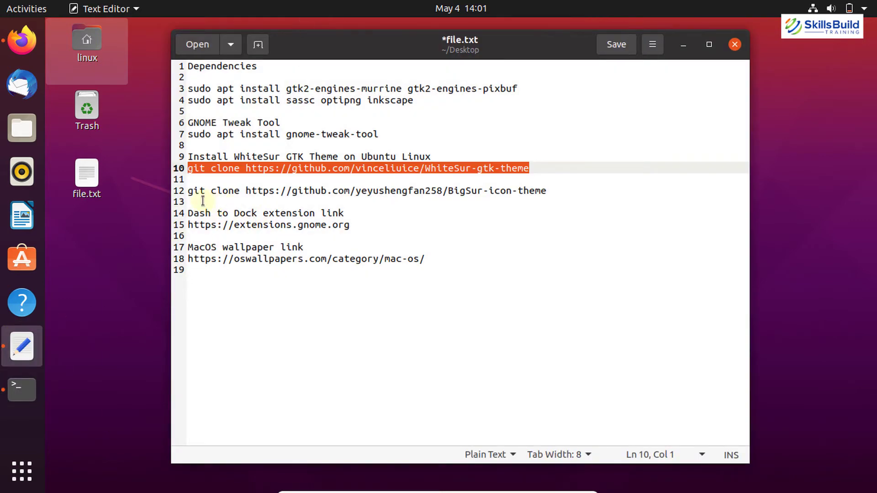
pyautogui.moveTo(189, 191); pyautogui.dragTo(557, 188)
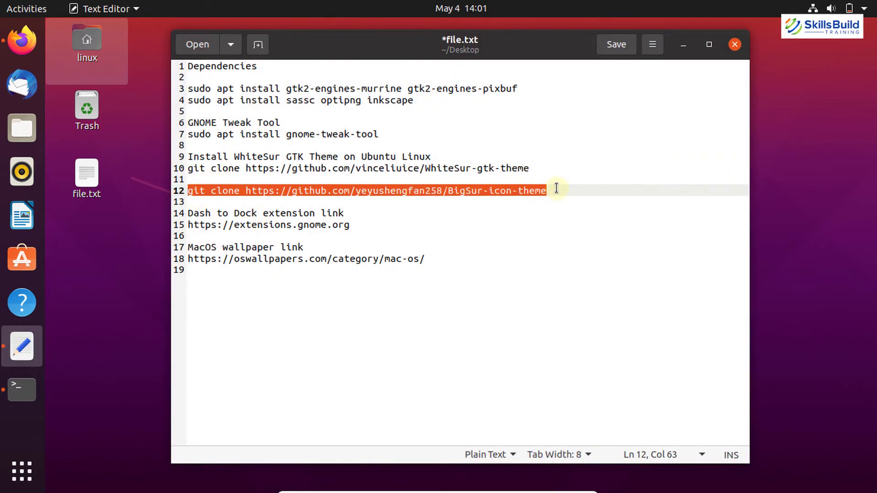
pyautogui.rightClick(482, 191)
pyautogui.click(507, 251)
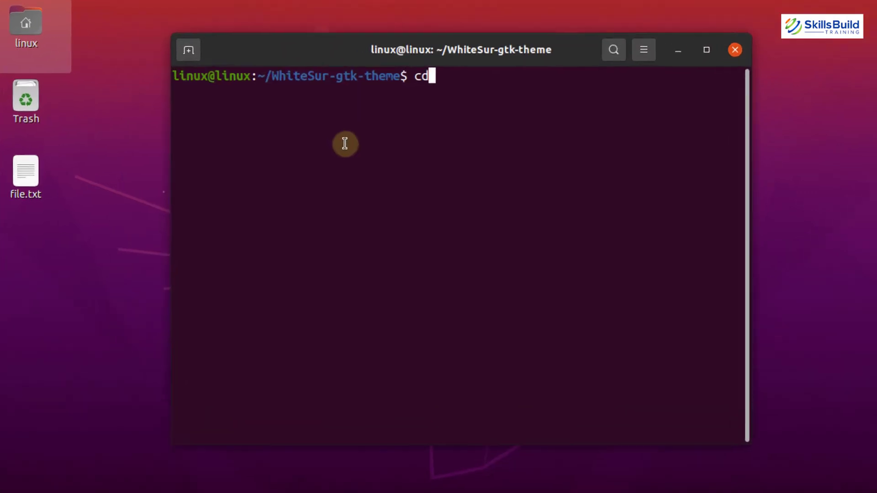
pyautogui.write('..')
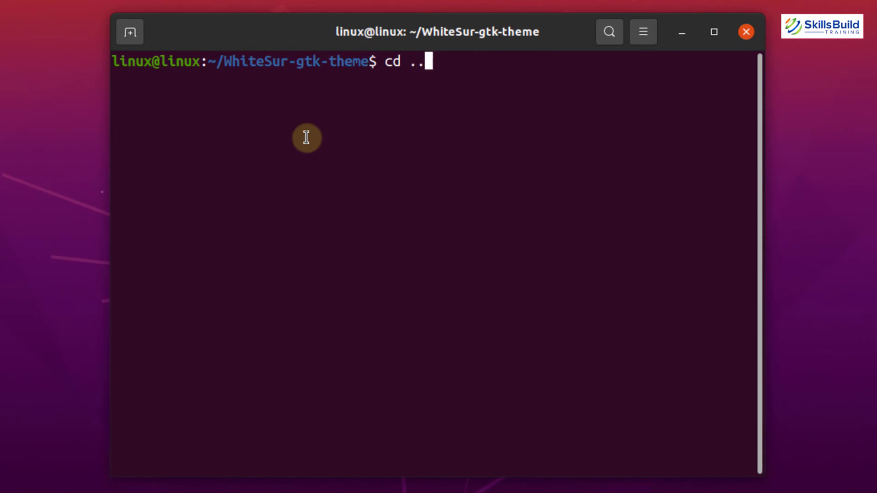
pyautogui.press('Return')
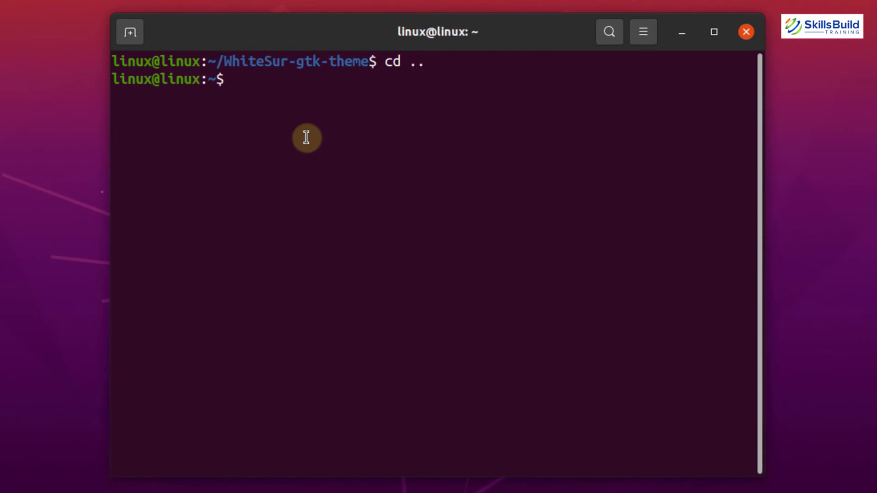
pyautogui.write('clear')
pyautogui.press('Return')
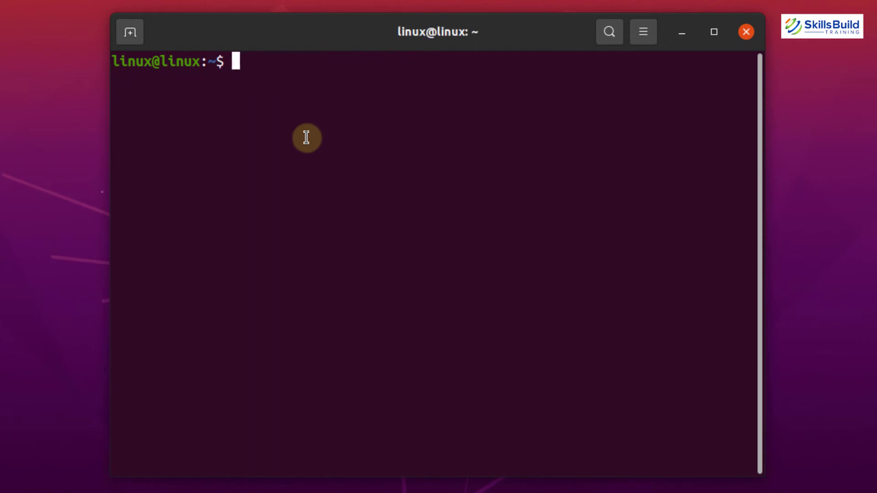
pyautogui.hotkey('ctrl', 'shift', 'v')
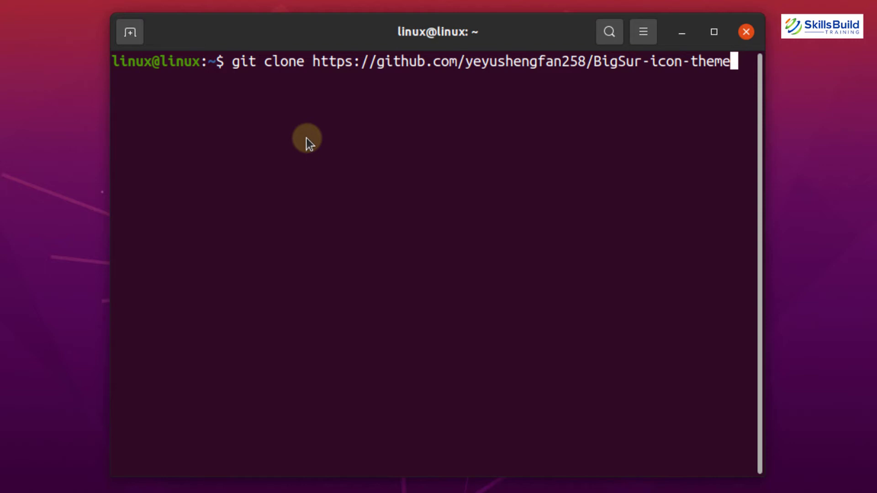
pyautogui.press('Return')
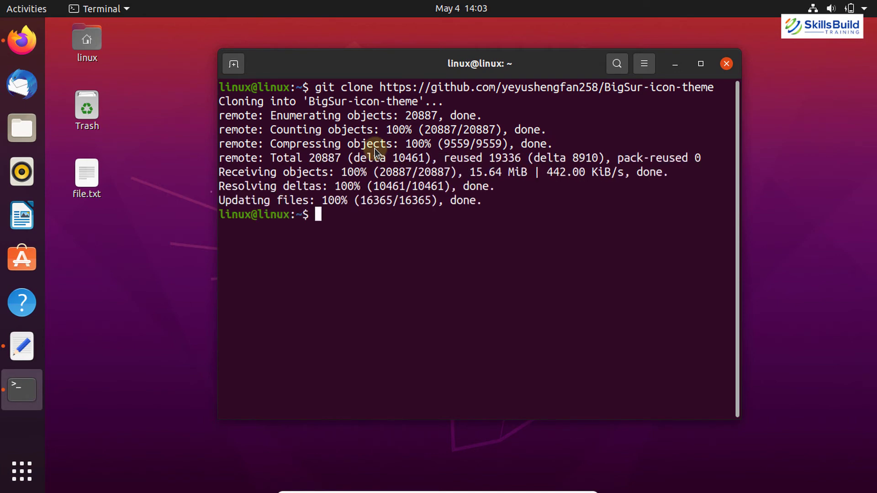
# - Change to the cloned BigSur-icon-theme folder and run its ./install.sh script
pyautogui.write('cd Bi')
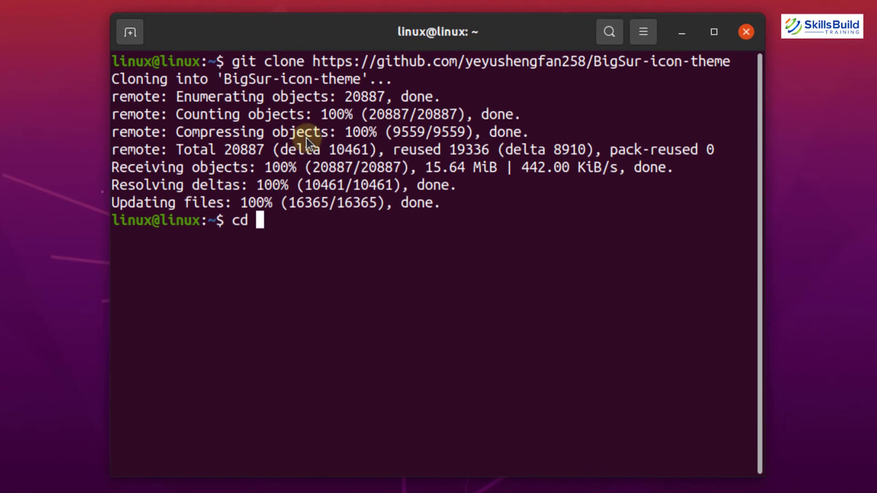
pyautogui.press('Tab')
pyautogui.press('Return')
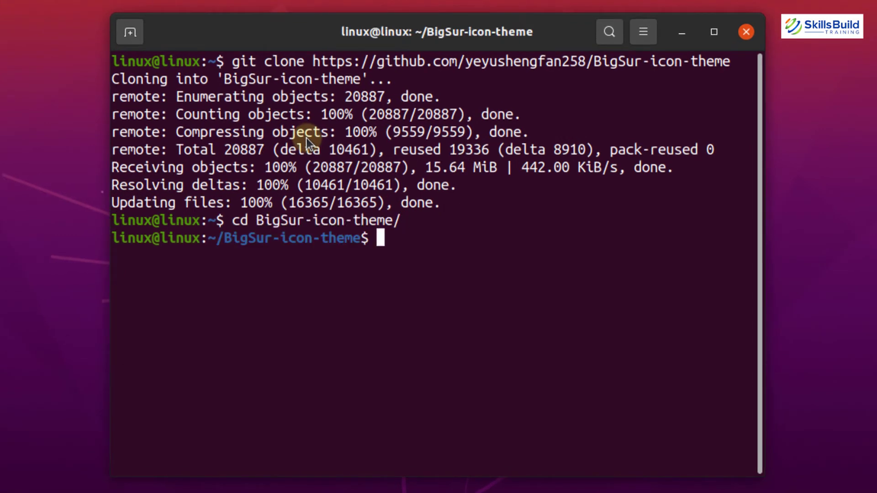
pyautogui.write('./')
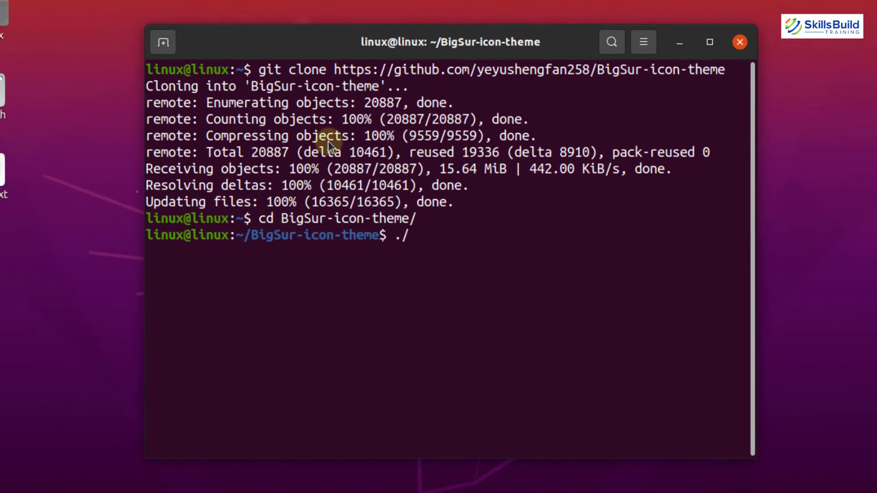
pyautogui.write('install.sh')
pyautogui.press('Return')
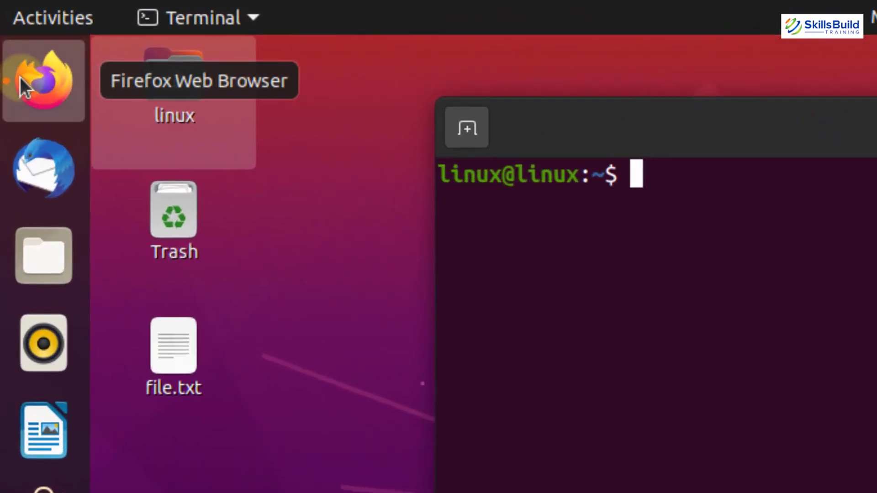
# - Switch to Firefox and add the GNOME Shell integration browser extension from extensions.gnome.org
pyautogui.click(20, 78)
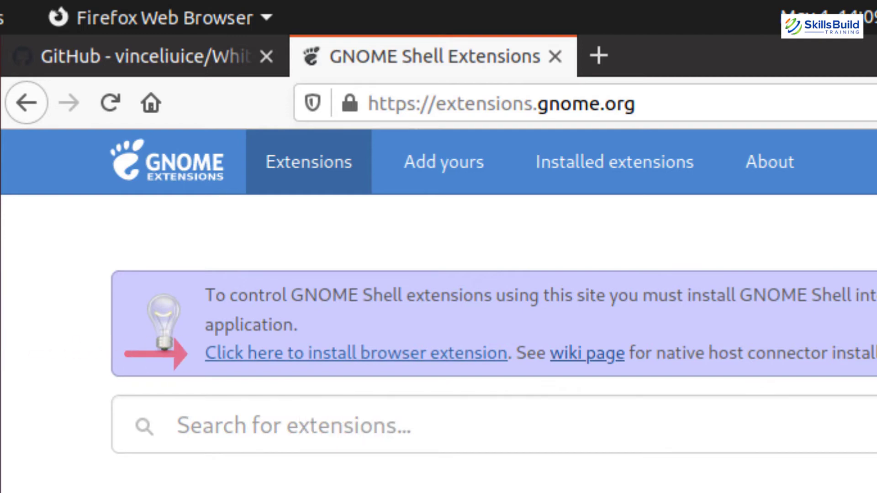
pyautogui.click(293, 353)
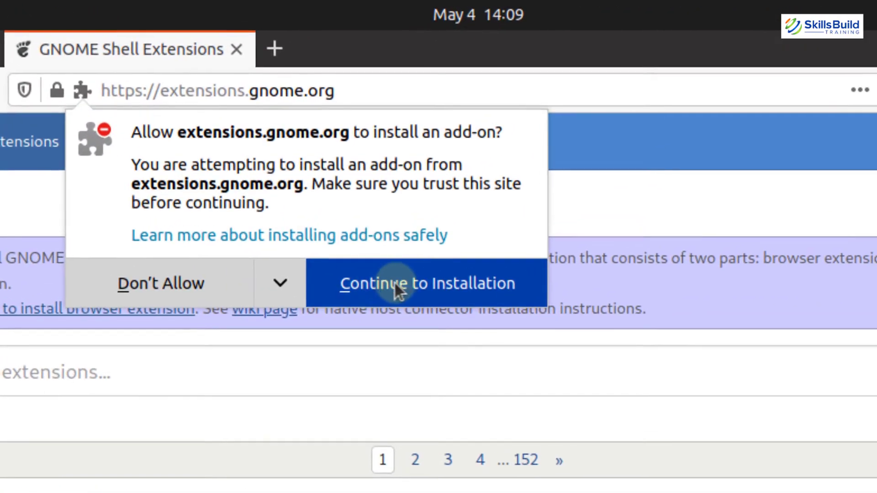
pyautogui.click(406, 284)
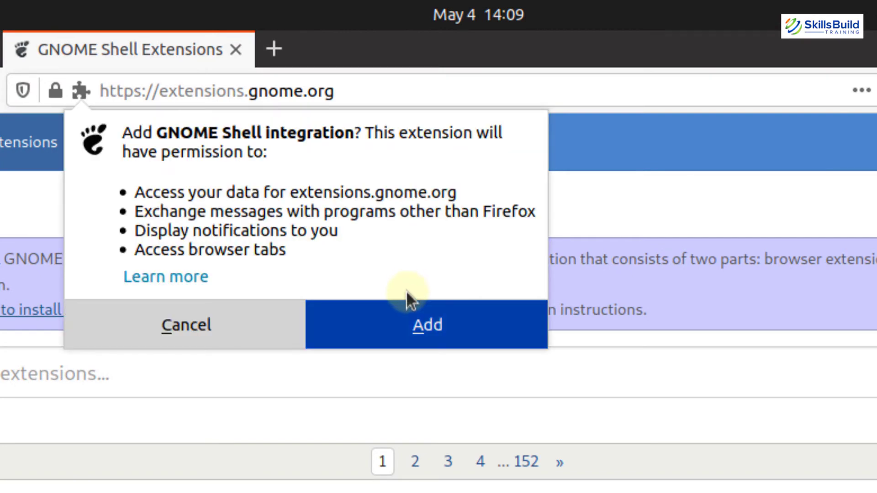
pyautogui.click(410, 326)
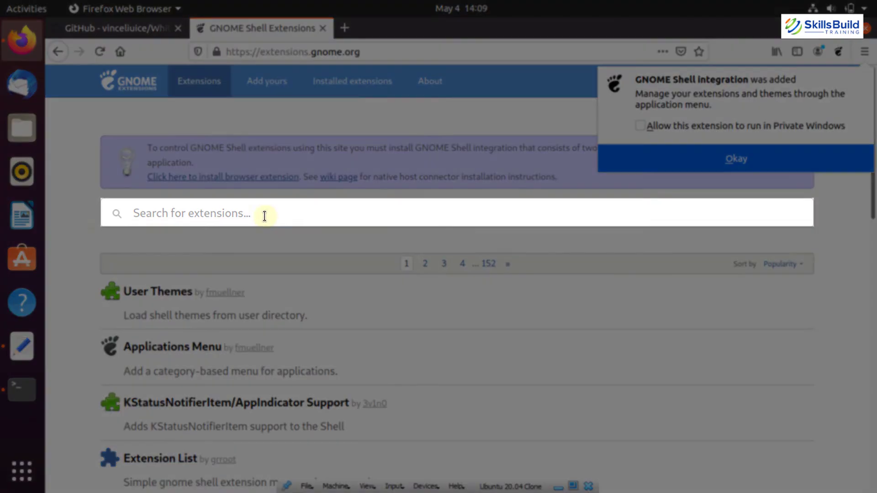
# - Search the GNOME extensions site for "Dash TO DOCK" and install the Dash to Dock extension by switching it on
pyautogui.click(264, 215)
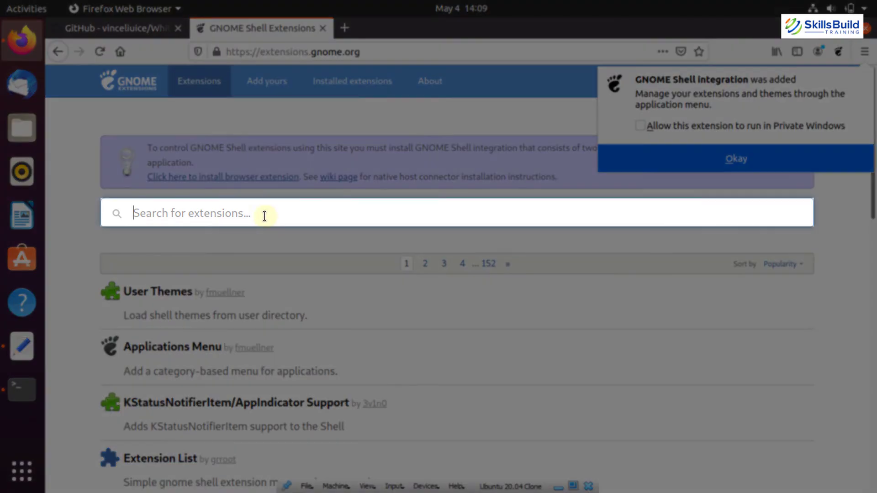
pyautogui.write('Dash TO DOCK')
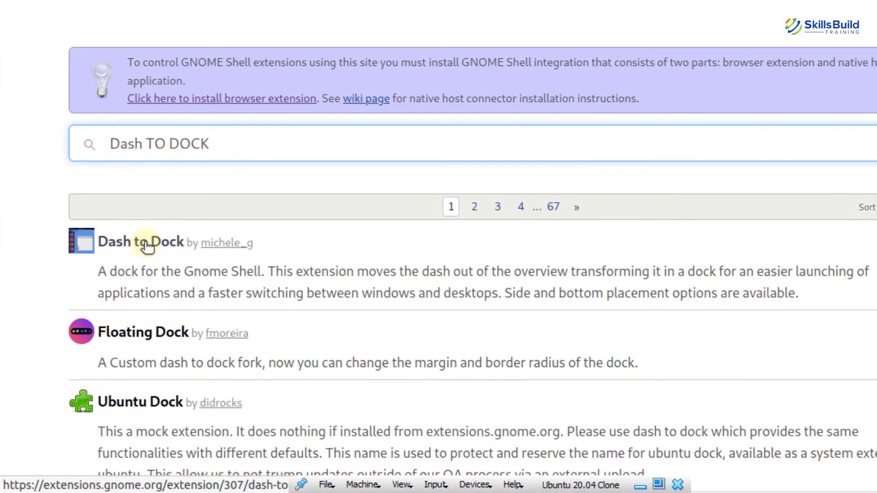
pyautogui.click(147, 245)
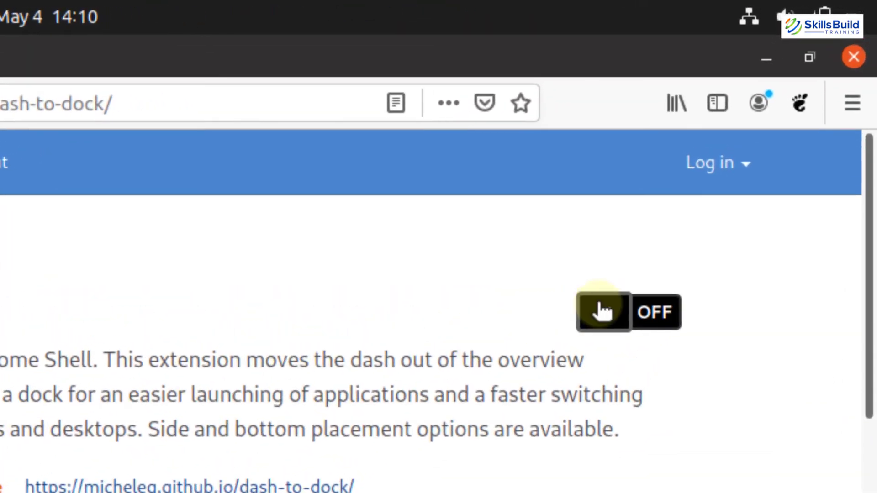
pyautogui.click(602, 309)
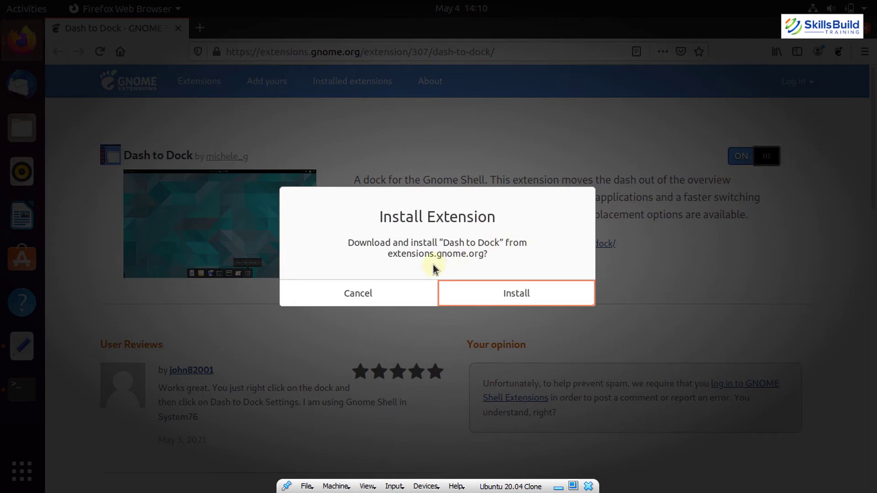
pyautogui.click(487, 302)
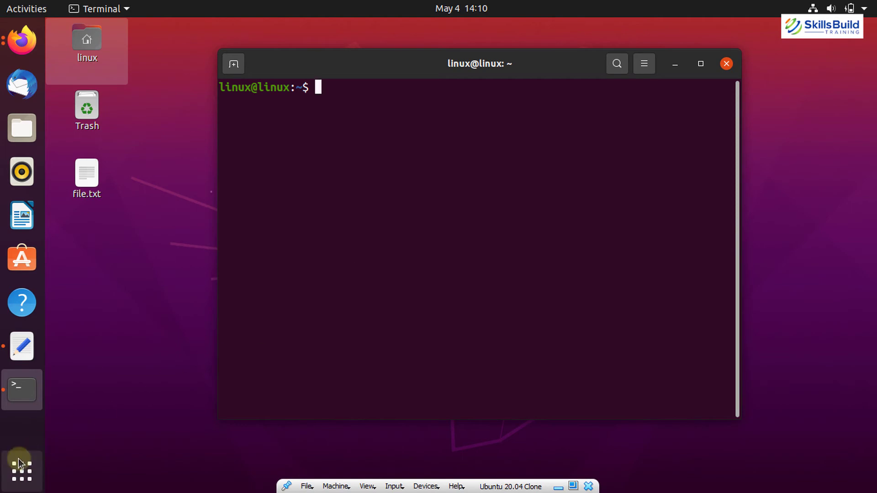
# - Search the installed applications for "tweaks" and open Tweaks
pyautogui.click(18, 461)
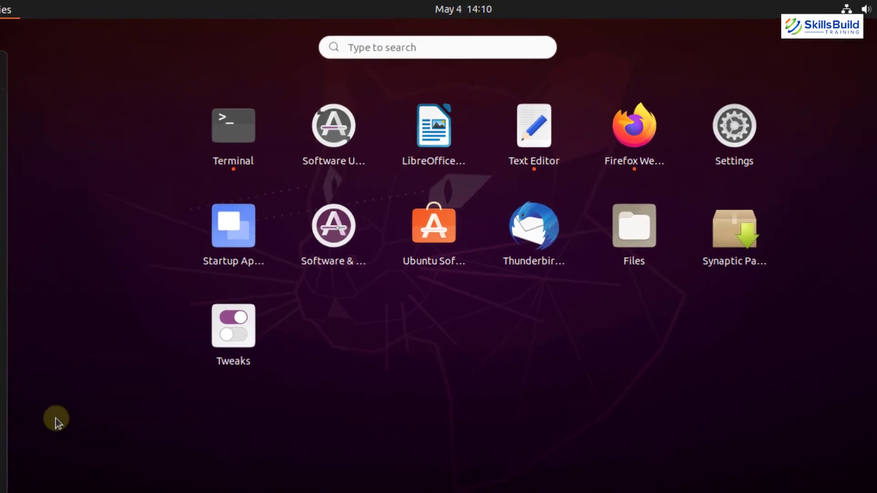
pyautogui.click(401, 42)
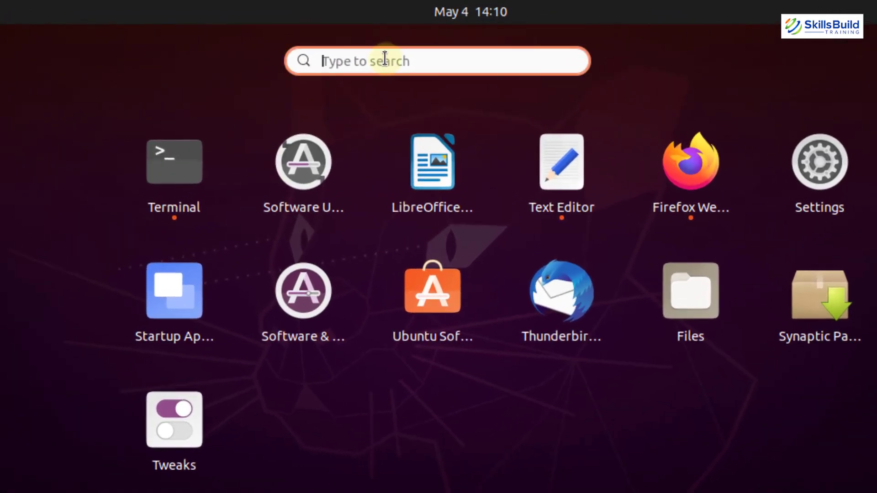
pyautogui.write('t')
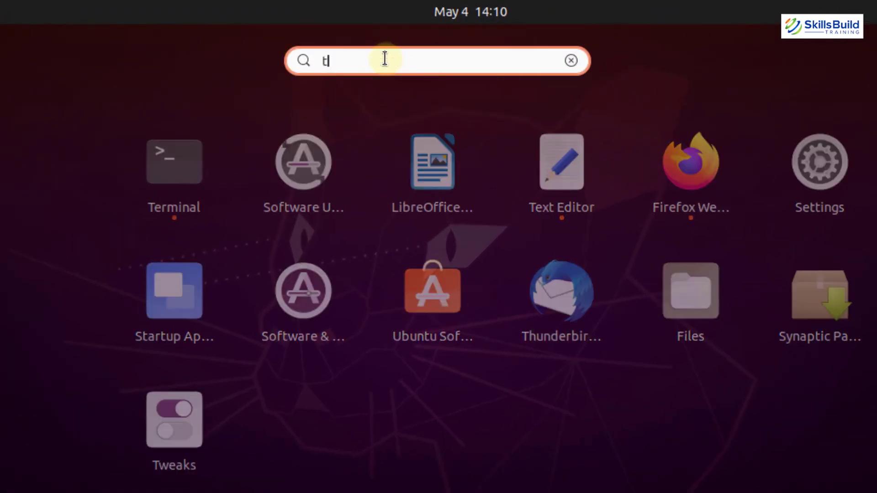
pyautogui.write('weaks')
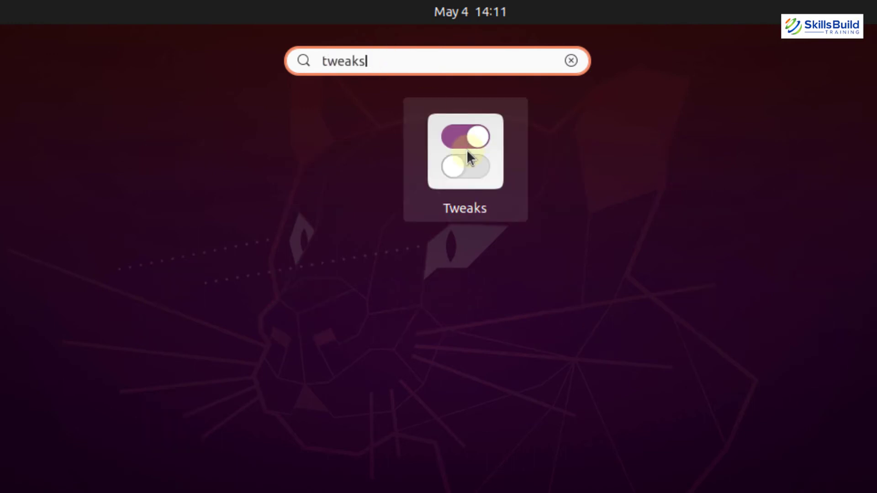
pyautogui.click(467, 149)
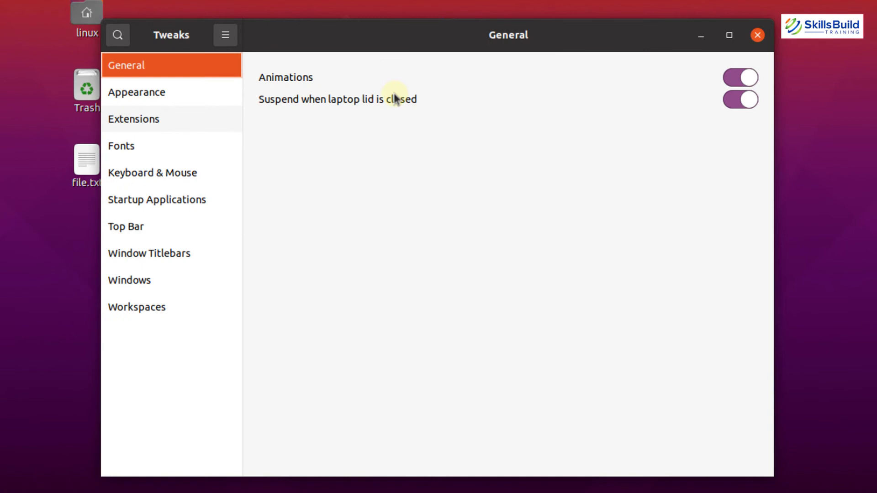
# - In the Dash to Dock extension's settings, show the dock on the primary monitor and all monitors, and set its position to Bottom
pyautogui.click(160, 118)
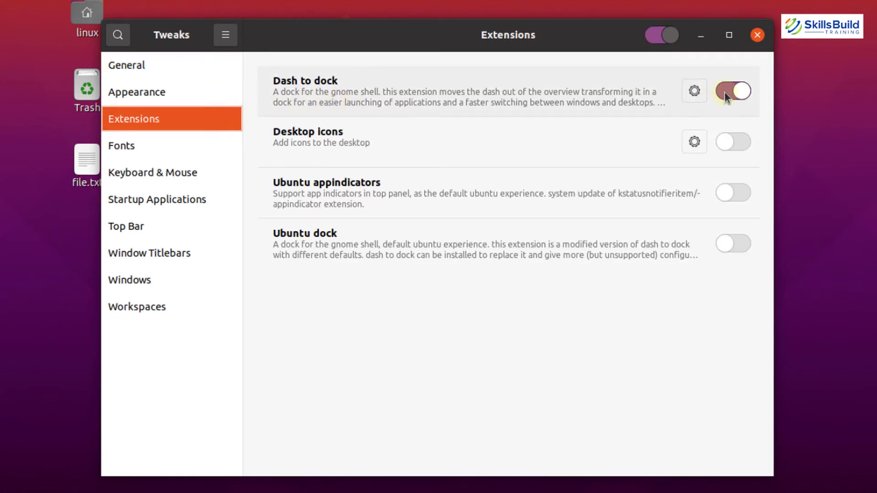
pyautogui.click(689, 93)
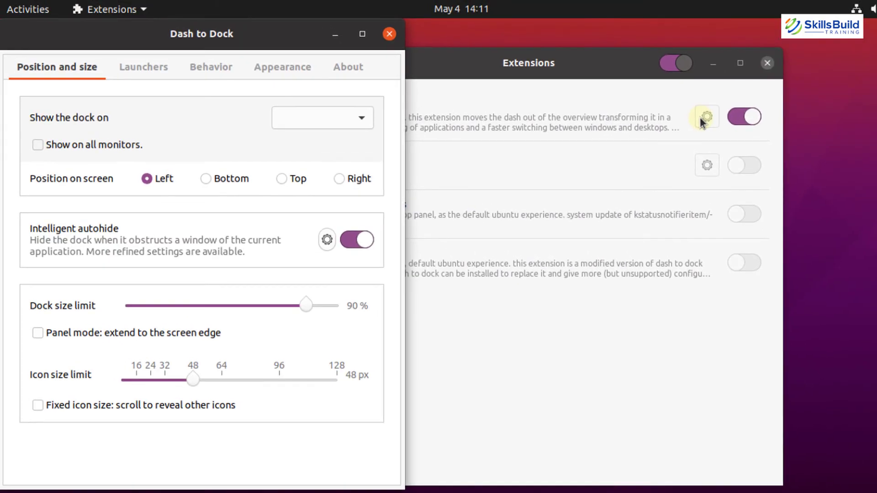
pyautogui.click(320, 113)
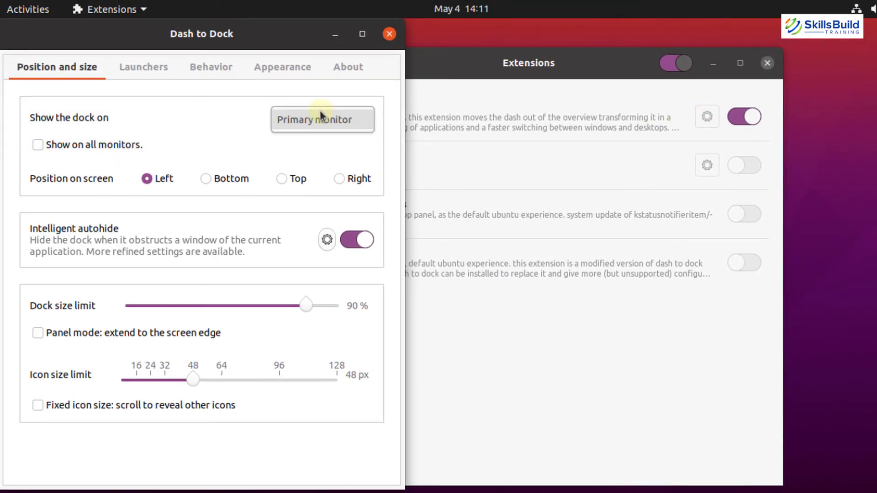
pyautogui.click(326, 121)
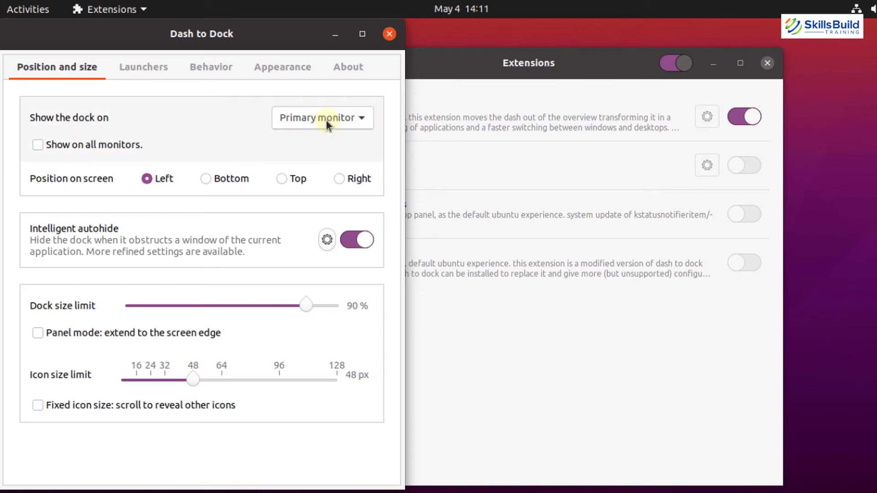
pyautogui.click(256, 146)
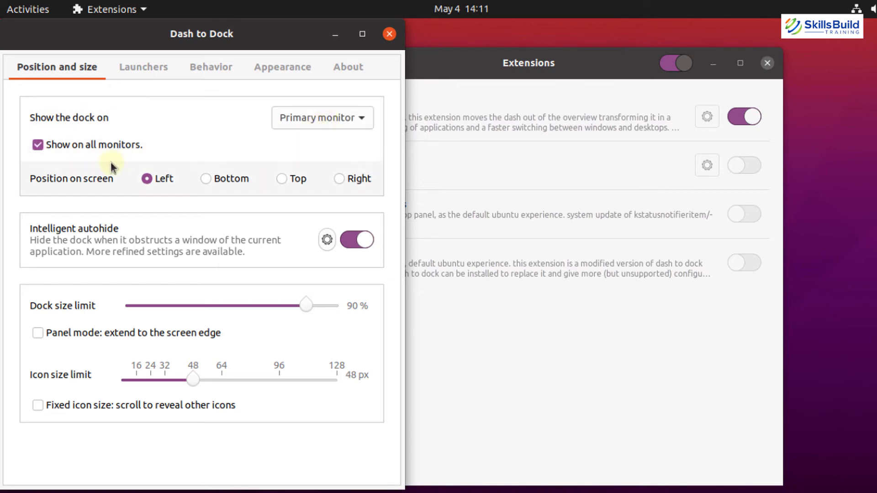
pyautogui.click(206, 179)
pyautogui.moveTo(280, 42); pyautogui.dragTo(420, 41)
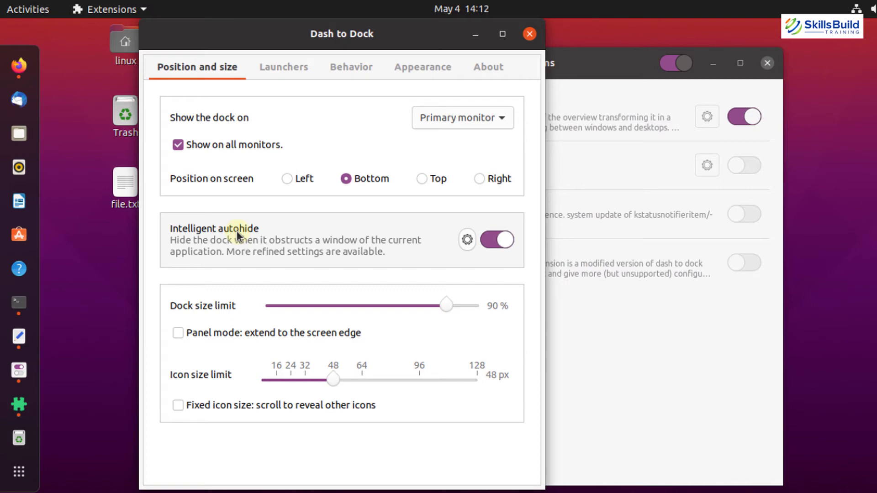
# - Review the Dash to Dock launcher and behavior settings, choosing "Cycle through windows" as the click action and "Do nothing" as the scroll action
pyautogui.click(293, 67)
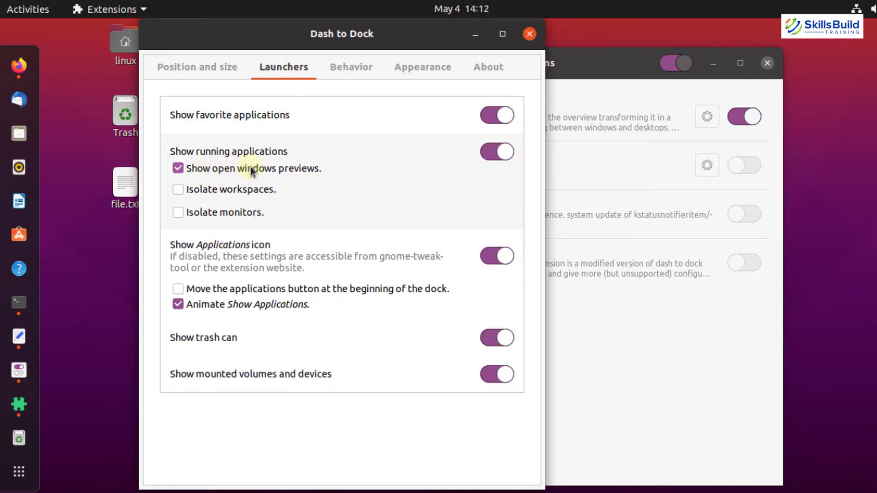
pyautogui.click(348, 67)
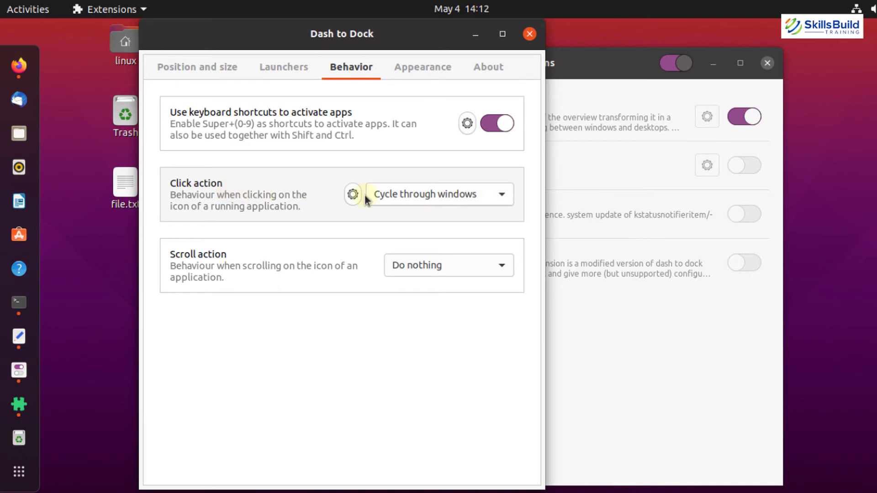
pyautogui.click(397, 195)
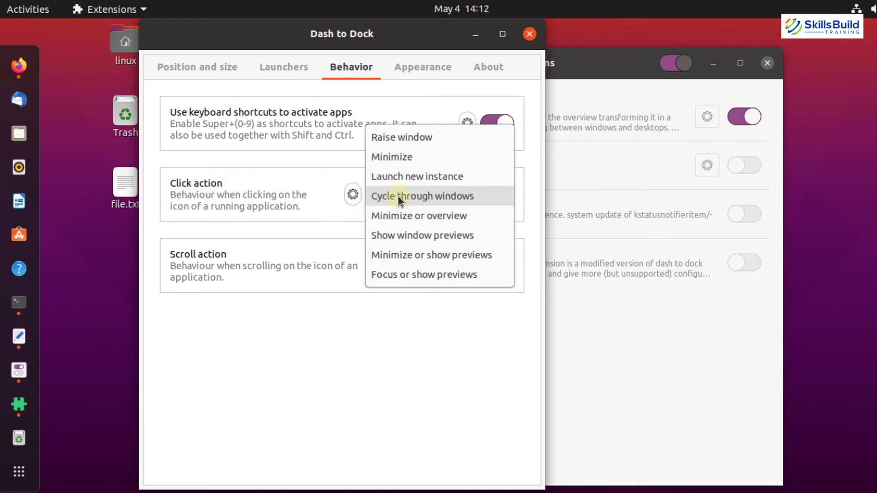
pyautogui.click(398, 196)
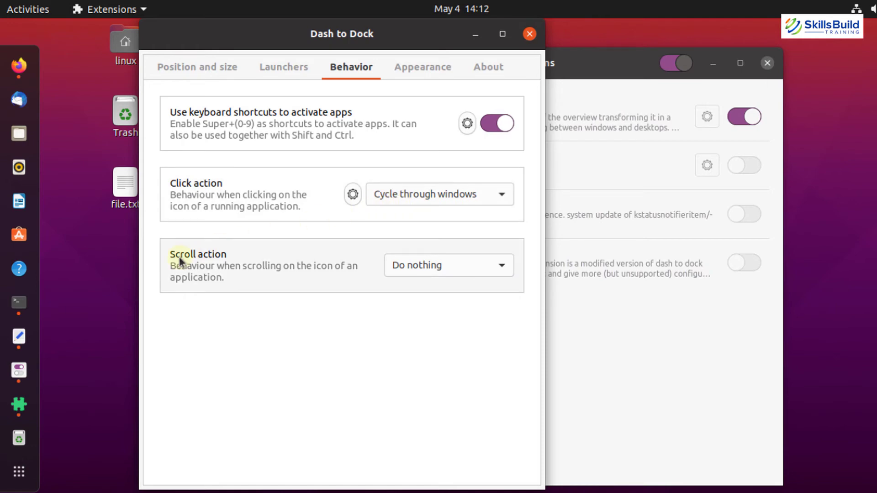
pyautogui.click(417, 266)
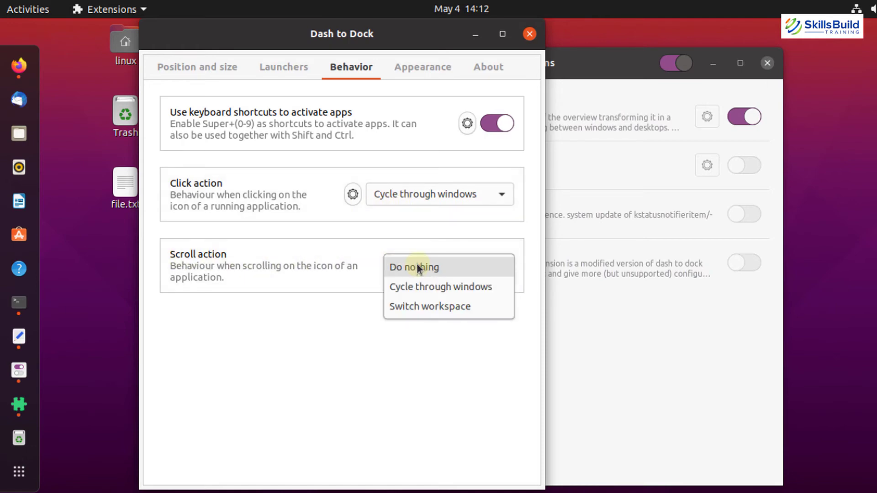
pyautogui.press('Down')
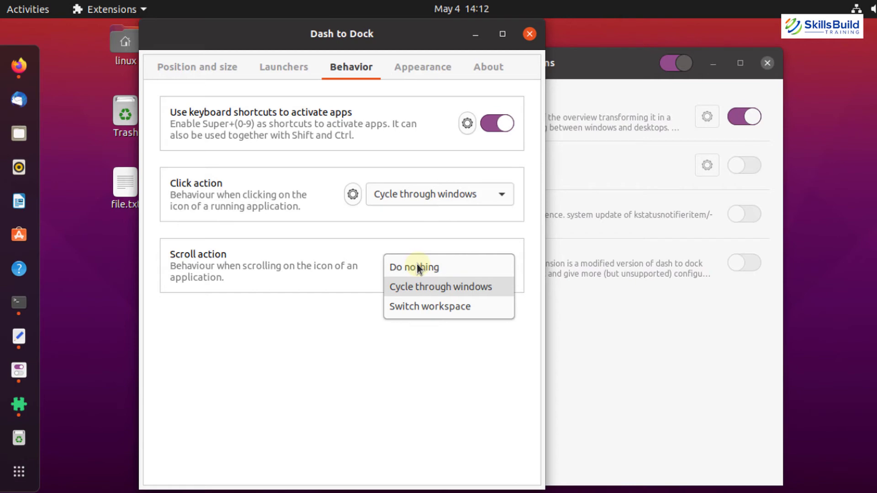
pyautogui.press('Down')
pyautogui.press('Up')
pyautogui.press('Up')
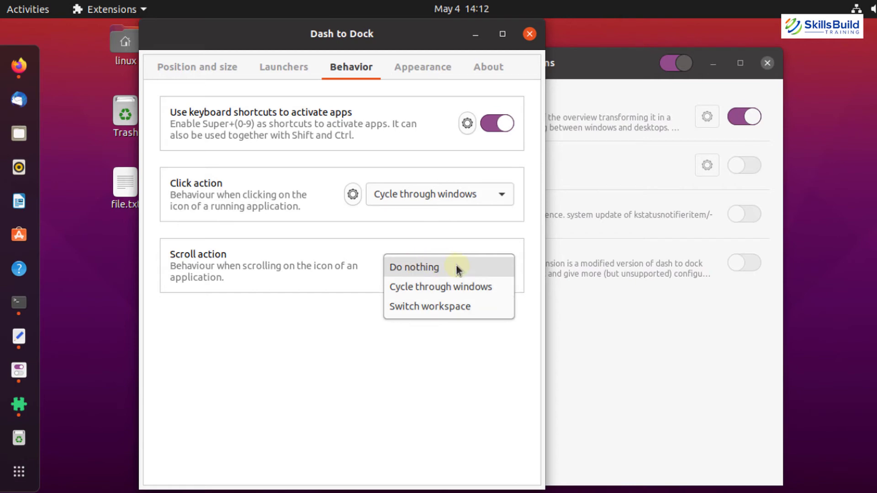
pyautogui.click(456, 267)
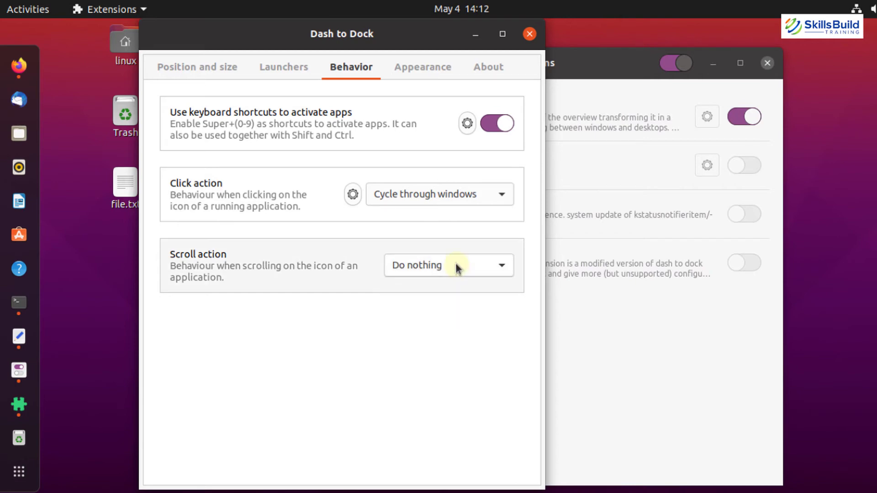
# - Review the Dash to Dock appearance options and extension information, and close the extension's settings
pyautogui.click(407, 73)
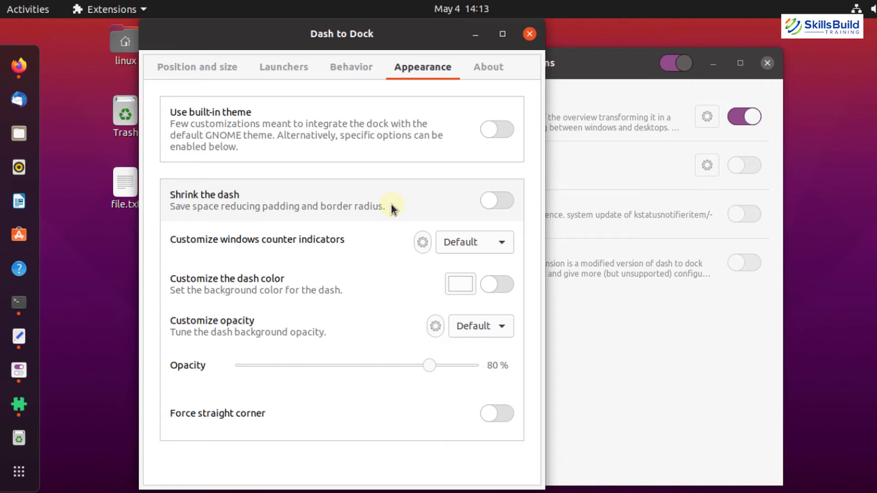
pyautogui.click(492, 69)
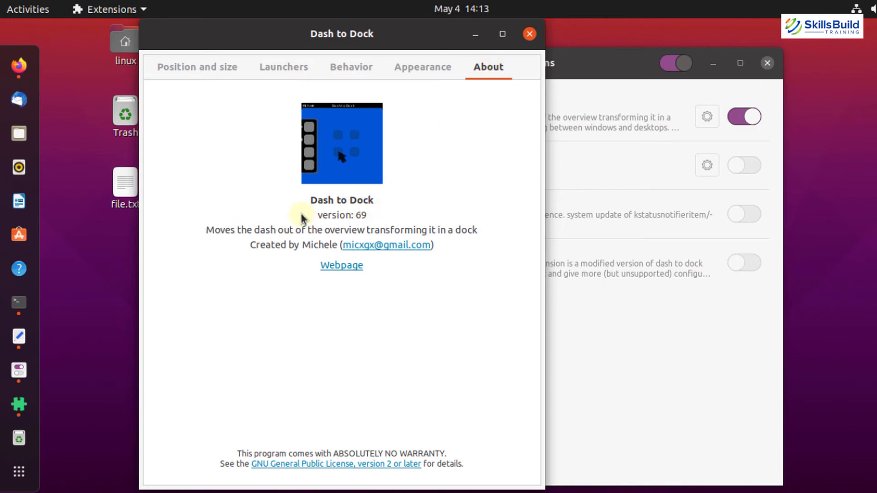
pyautogui.click(529, 34)
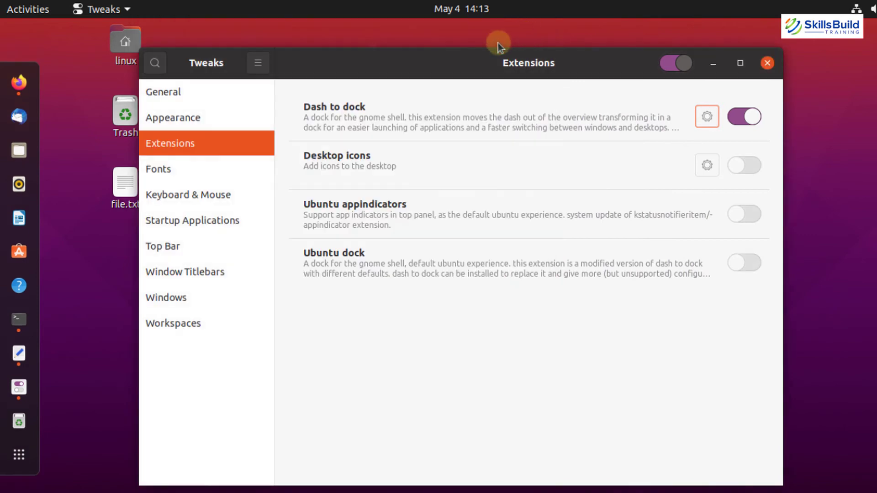
# - In the Tweaks appearance settings, set the Applications theme to WhiteSur-light and the Cursor theme to Whiteglass
pyautogui.click(219, 119)
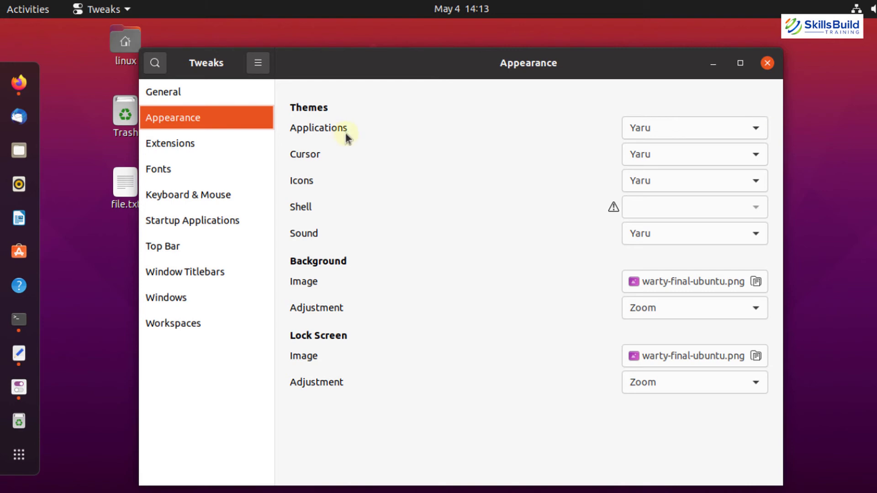
pyautogui.click(694, 122)
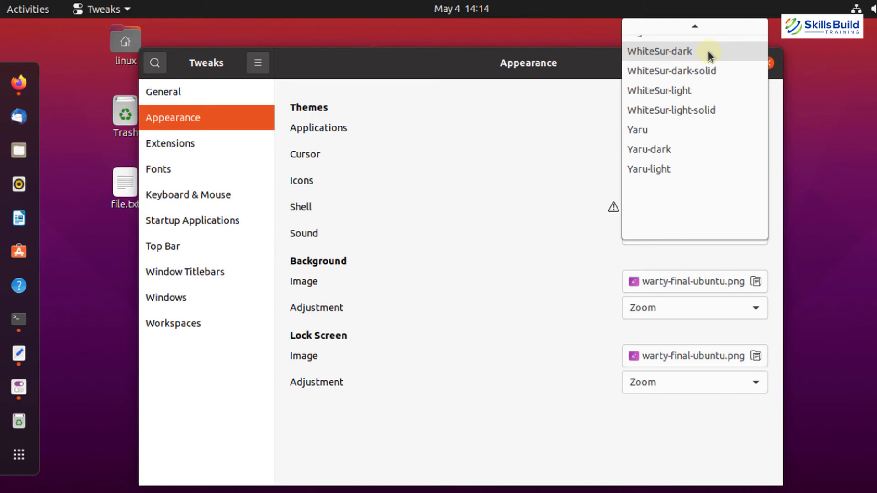
pyautogui.press('Down')
pyautogui.press('Down')
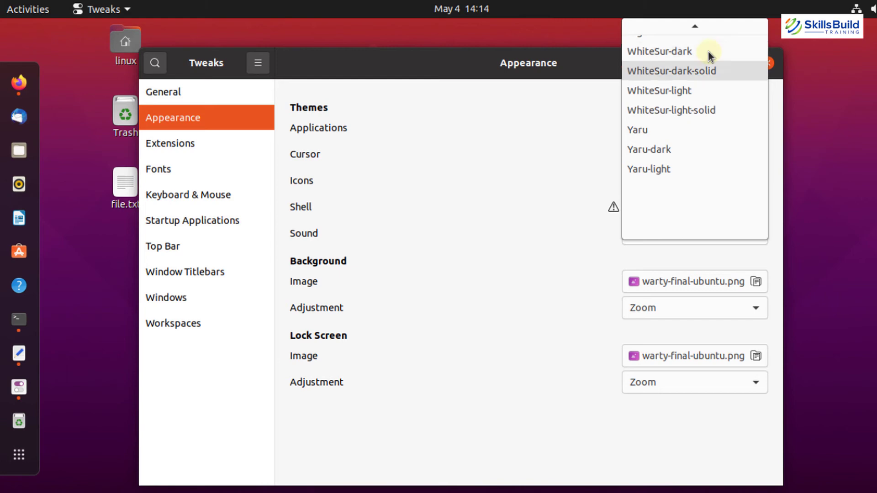
pyautogui.click(693, 92)
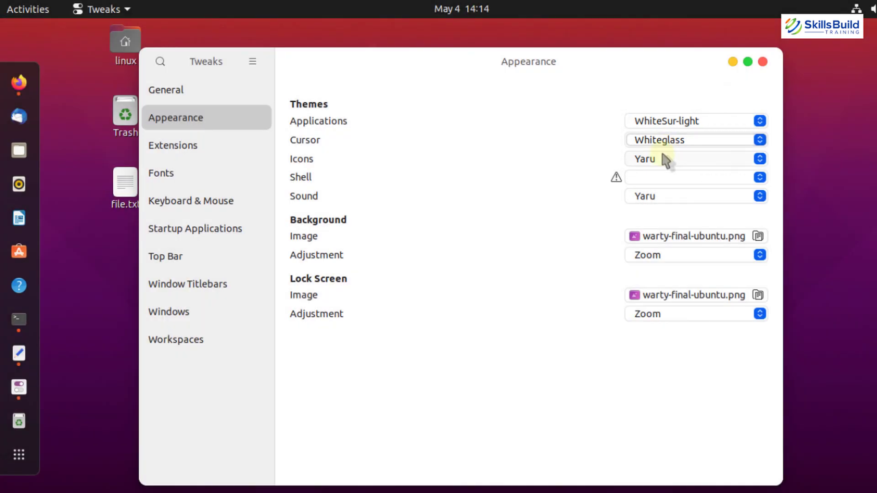
# - Set the Icons theme to BigSur in the Tweaks appearance settings
pyautogui.click(667, 165)
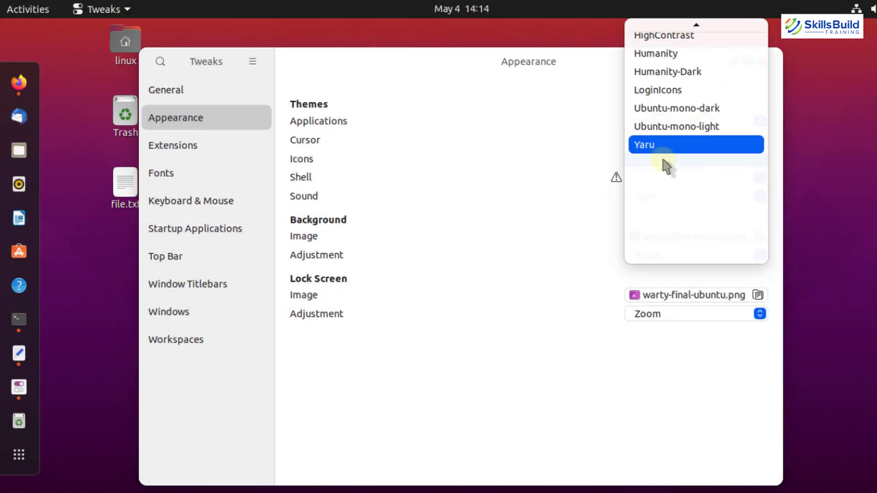
pyautogui.scroll(3, 667, 167)
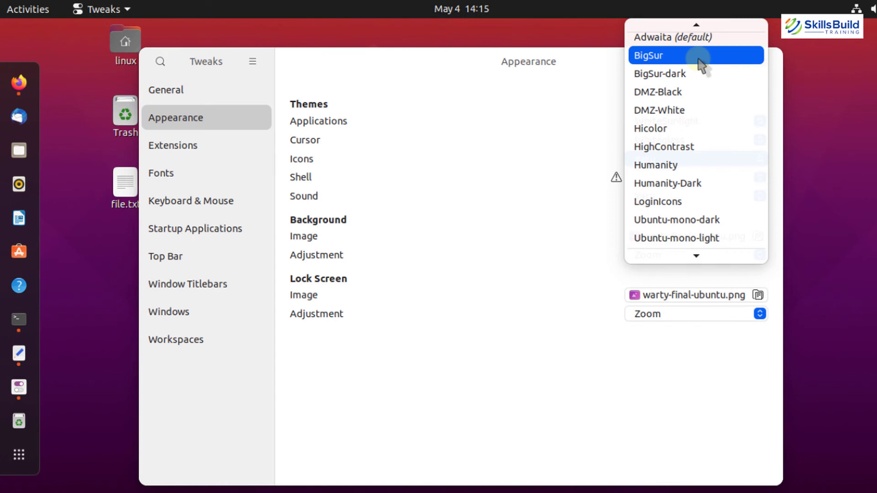
pyautogui.click(671, 60)
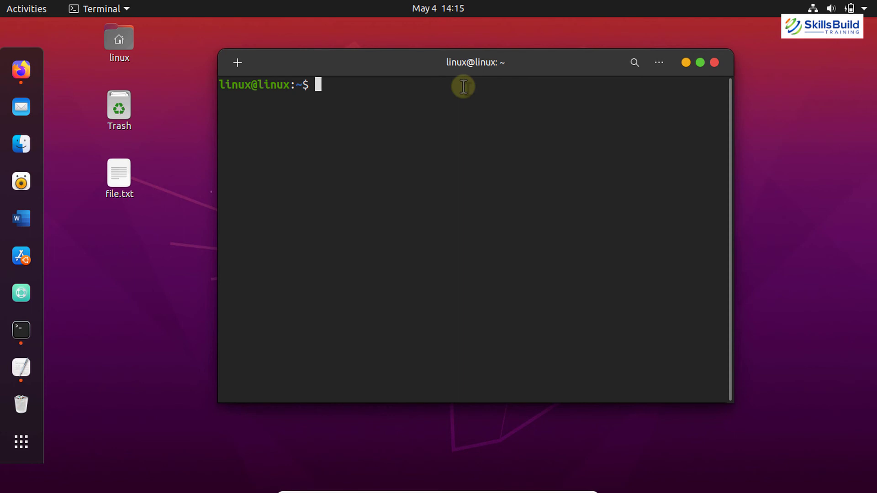
# - Restart the computer by running the reboot command in Terminal
pyautogui.write('RE')
pyautogui.press('BackSpace')
pyautogui.press('BackSpace')
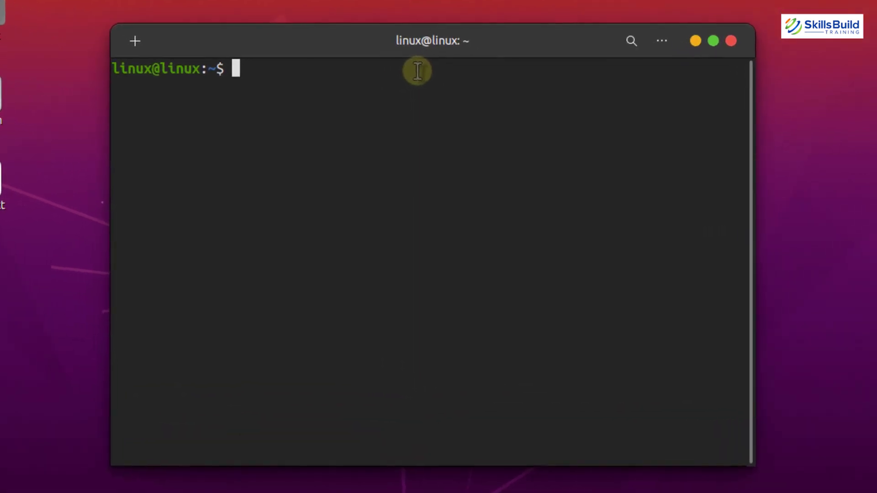
pyautogui.write('reboot')
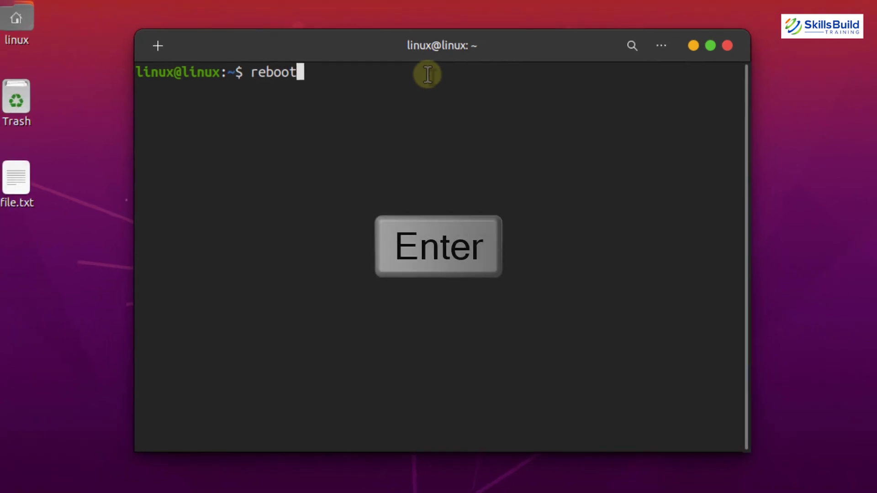
pyautogui.press('Return')
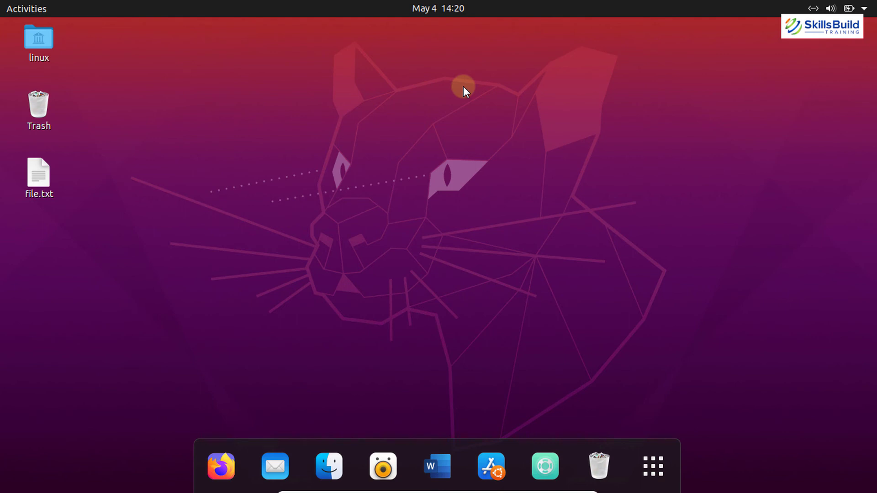
# - Open the linux home folder from the desktop to examine the file manager's new look
pyautogui.click(69, 39)
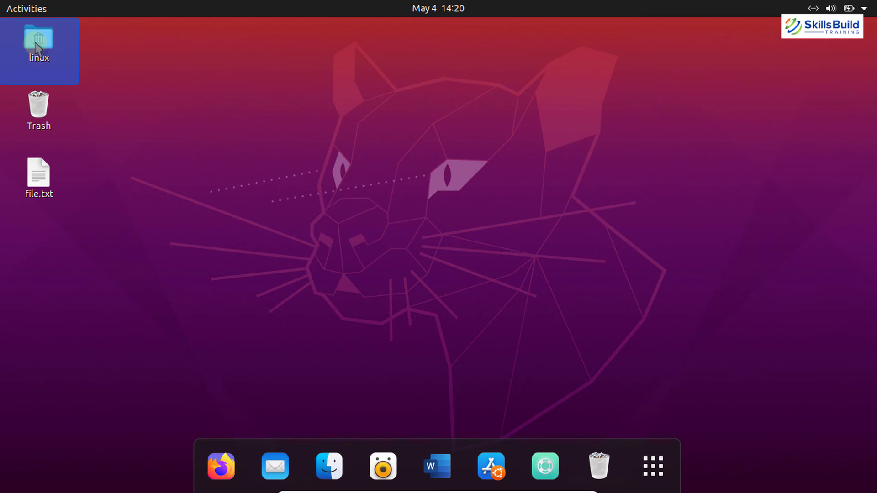
pyautogui.doubleClick(63, 47)
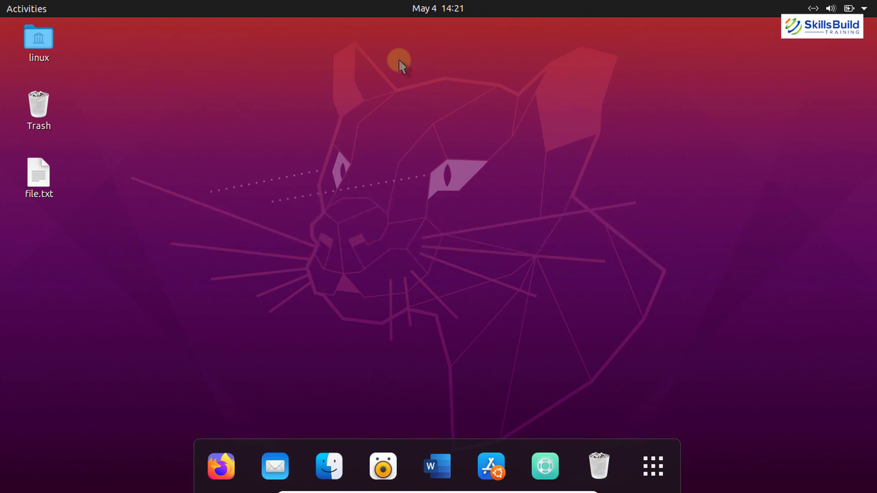
# - Switch to Firefox and open the MacOS v10.14 Mojave default wallpapers page from the Mac OS category on oswallpapers.com
pyautogui.click(222, 464)
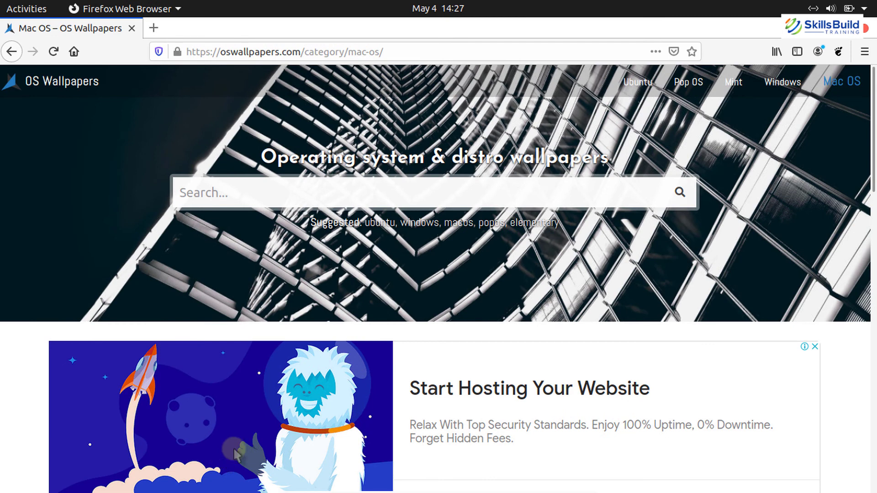
pyautogui.moveTo(873, 84); pyautogui.dragTo(873, 156)
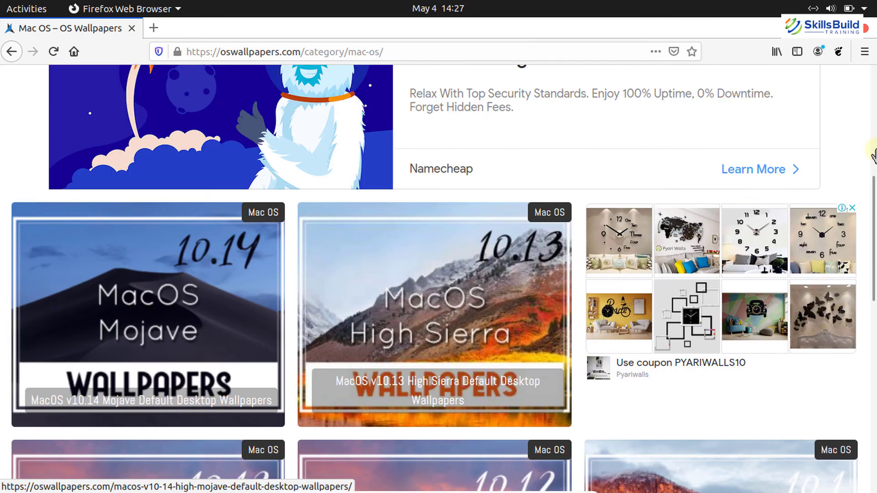
pyautogui.click(132, 311)
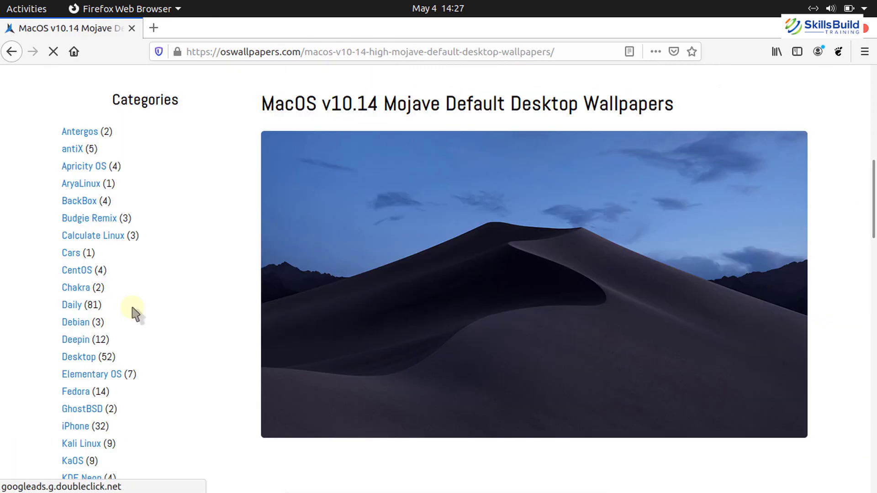
# - Save the Mojave dune wallpaper image to Downloads as mojave_dynamic_1.jpeg and close the browser
pyautogui.rightClick(416, 213)
pyautogui.click(470, 236)
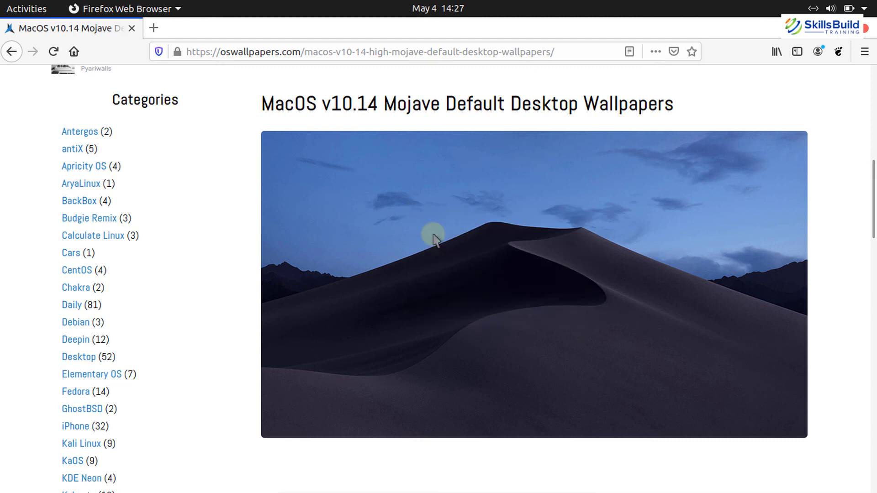
pyautogui.rightClick(431, 213)
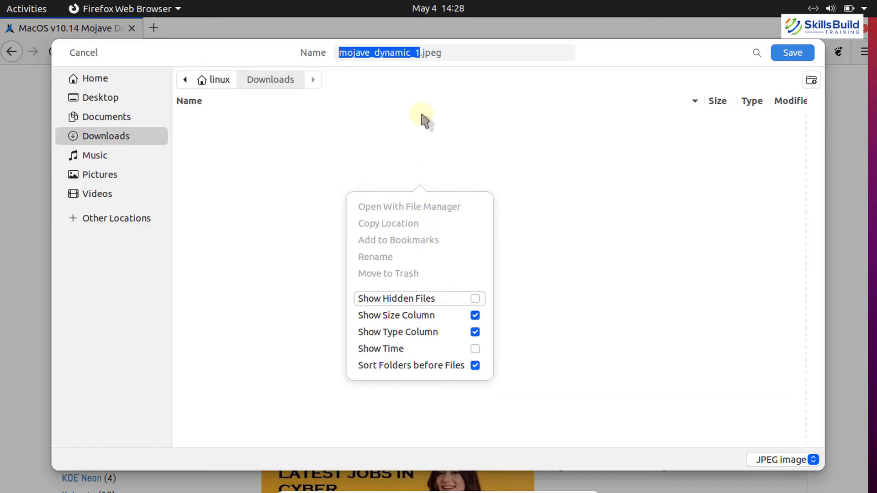
pyautogui.click(420, 53)
pyautogui.click(789, 52)
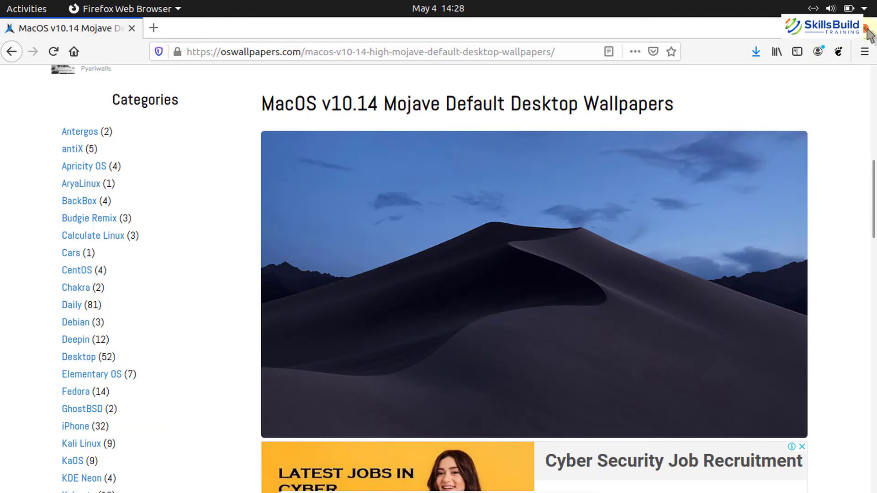
pyautogui.click(869, 32)
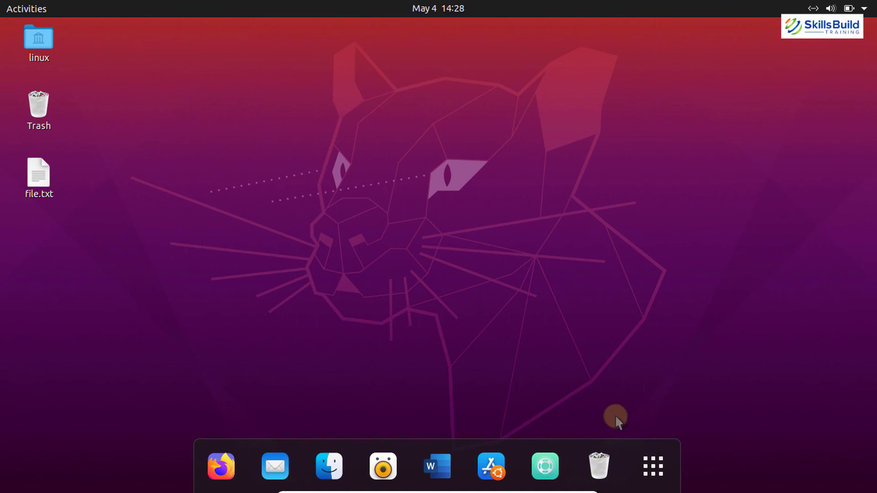
# - Search the installed applications for "settings" and open Settings
pyautogui.click(24, 8)
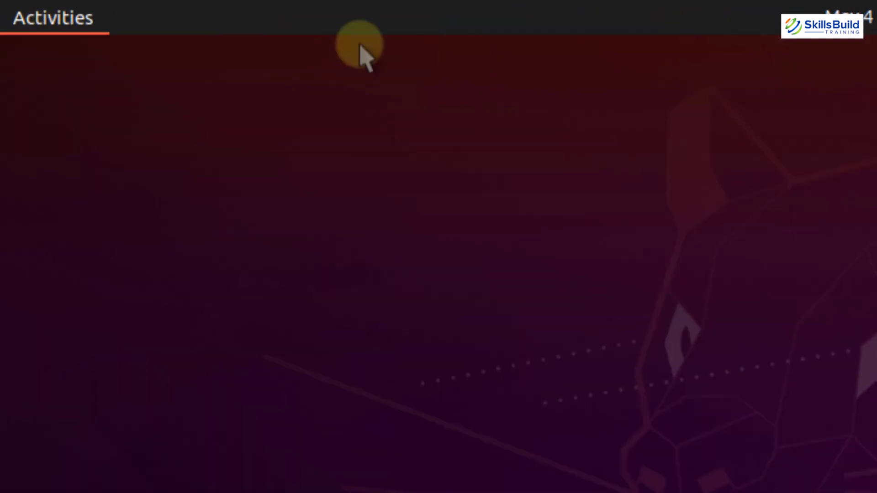
pyautogui.write('s')
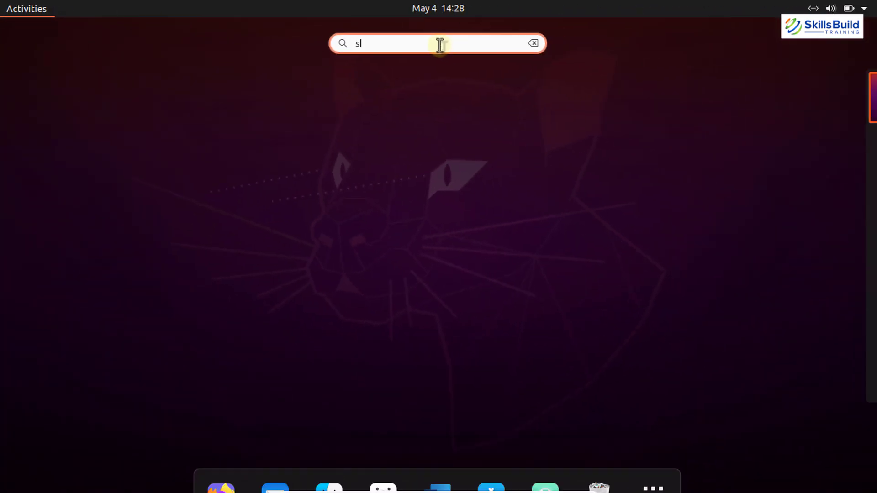
pyautogui.write('ettings')
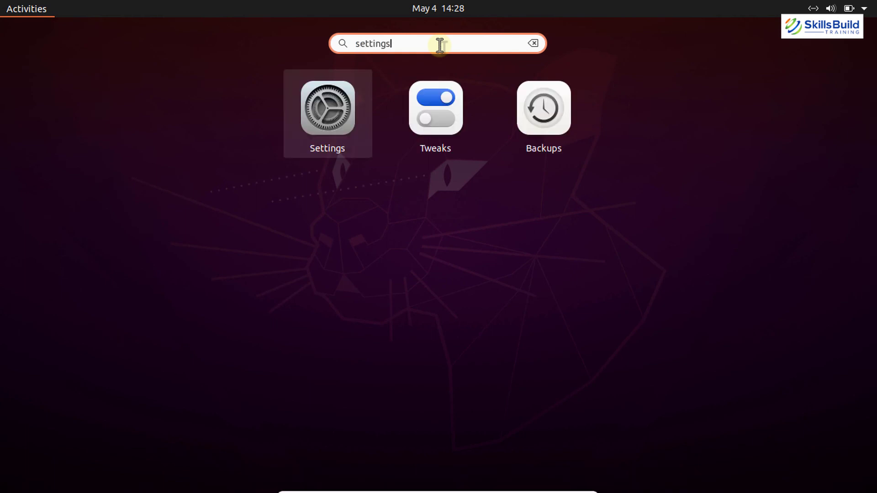
pyautogui.click(328, 121)
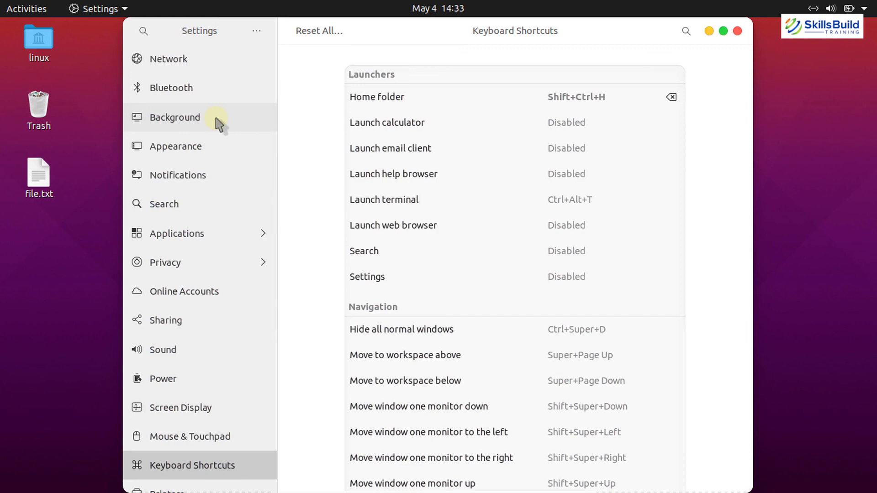
# - Add mojave_dynamic_1.jpeg from Downloads as the desktop background and close Settings
pyautogui.click(179, 118)
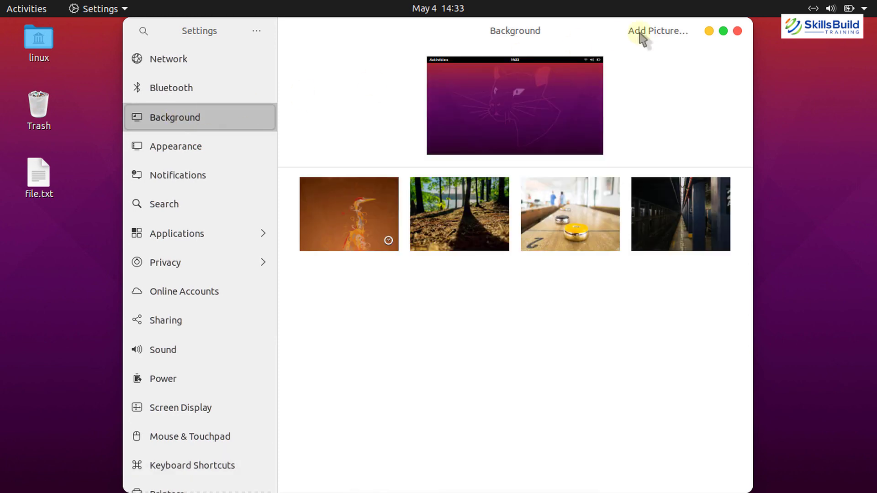
pyautogui.click(651, 36)
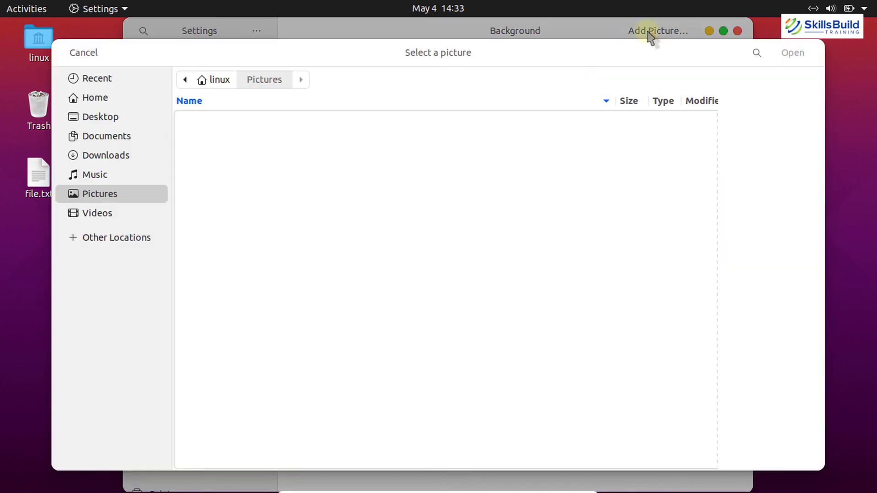
pyautogui.click(108, 156)
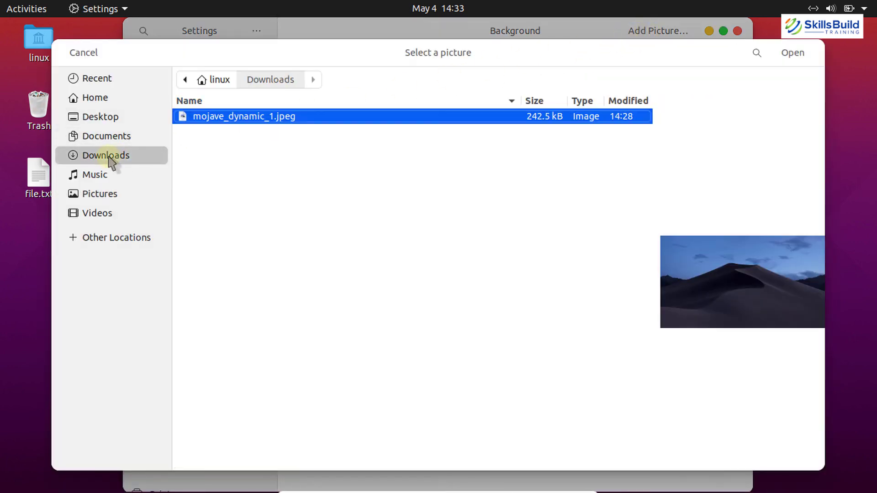
pyautogui.click(793, 53)
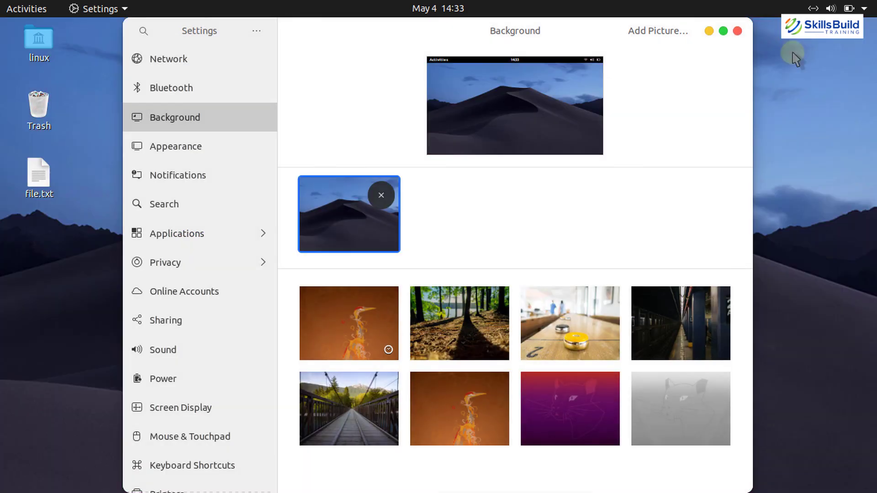
pyautogui.click(737, 31)
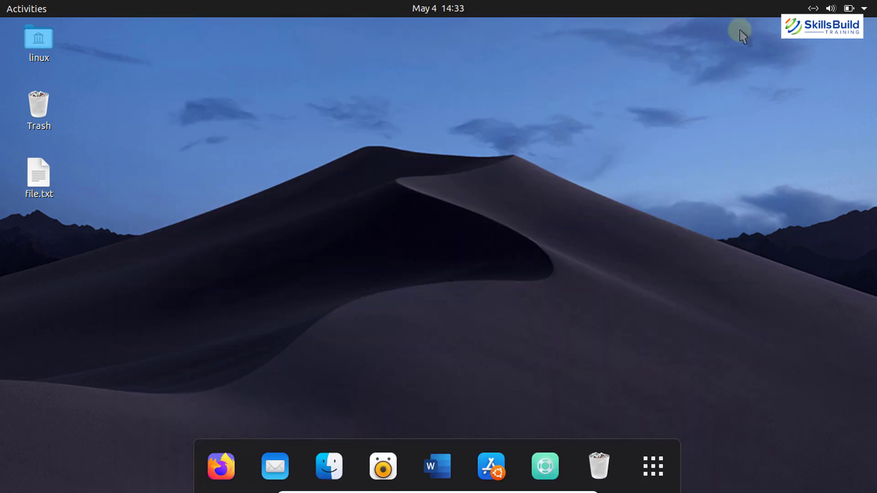